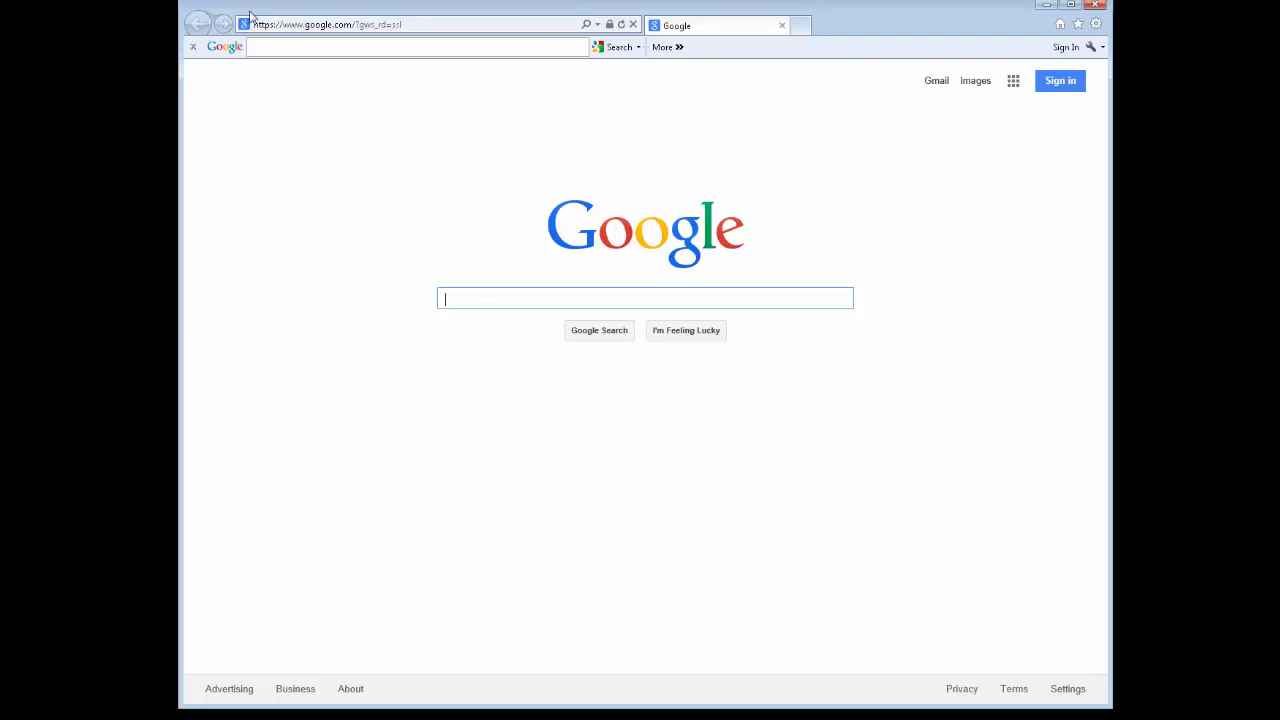
pyautogui.click(274, 25)
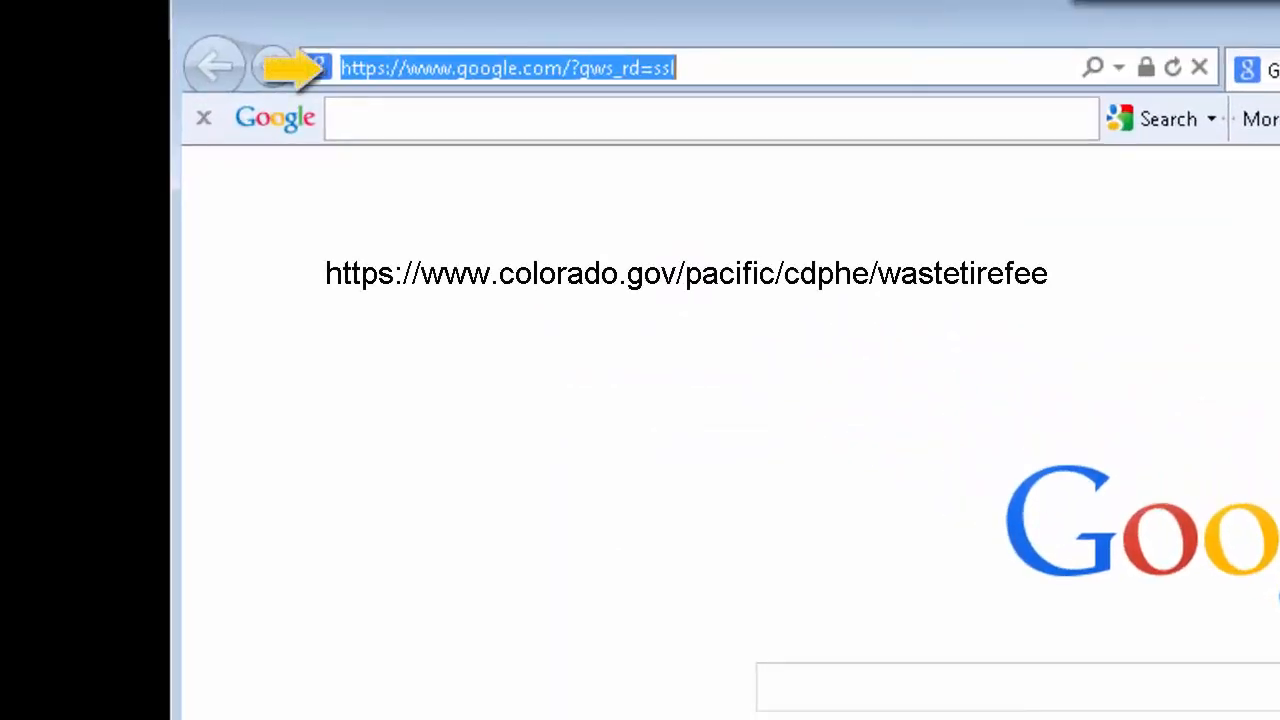
pyautogui.write('https://www.colorado.gov/pacific/cdphe/wastetirefee')
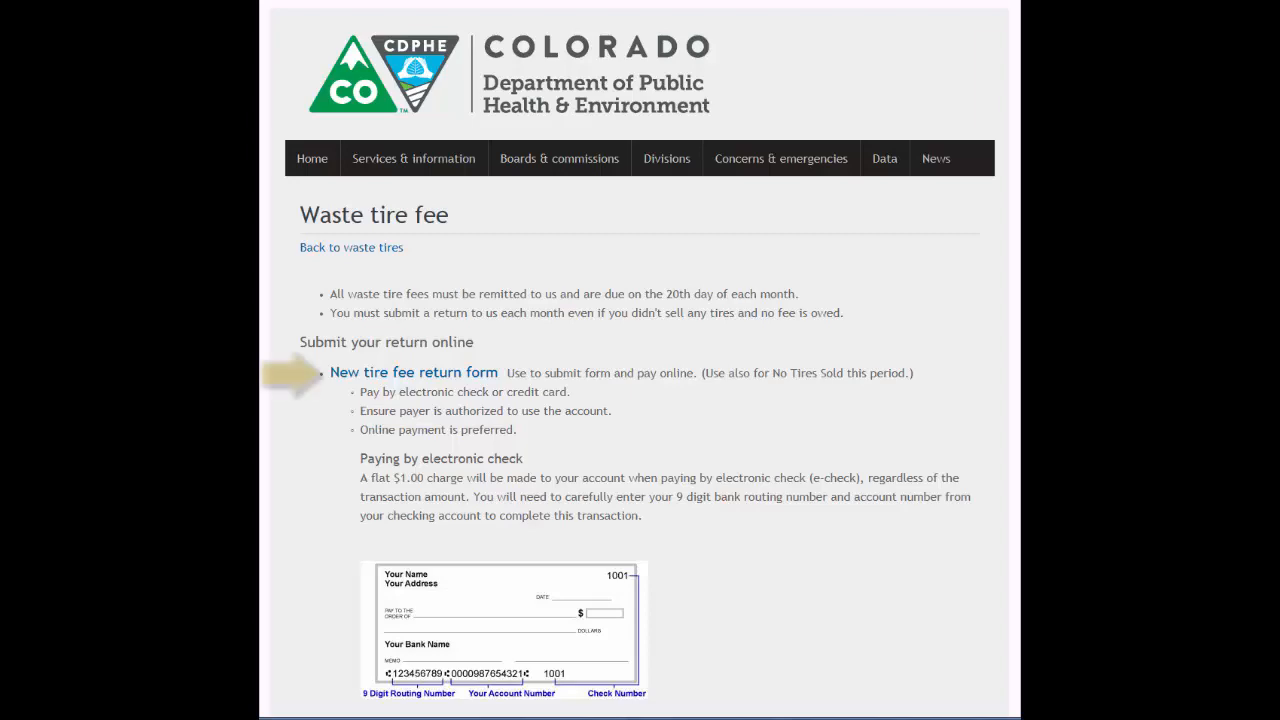
pyautogui.click(407, 380)
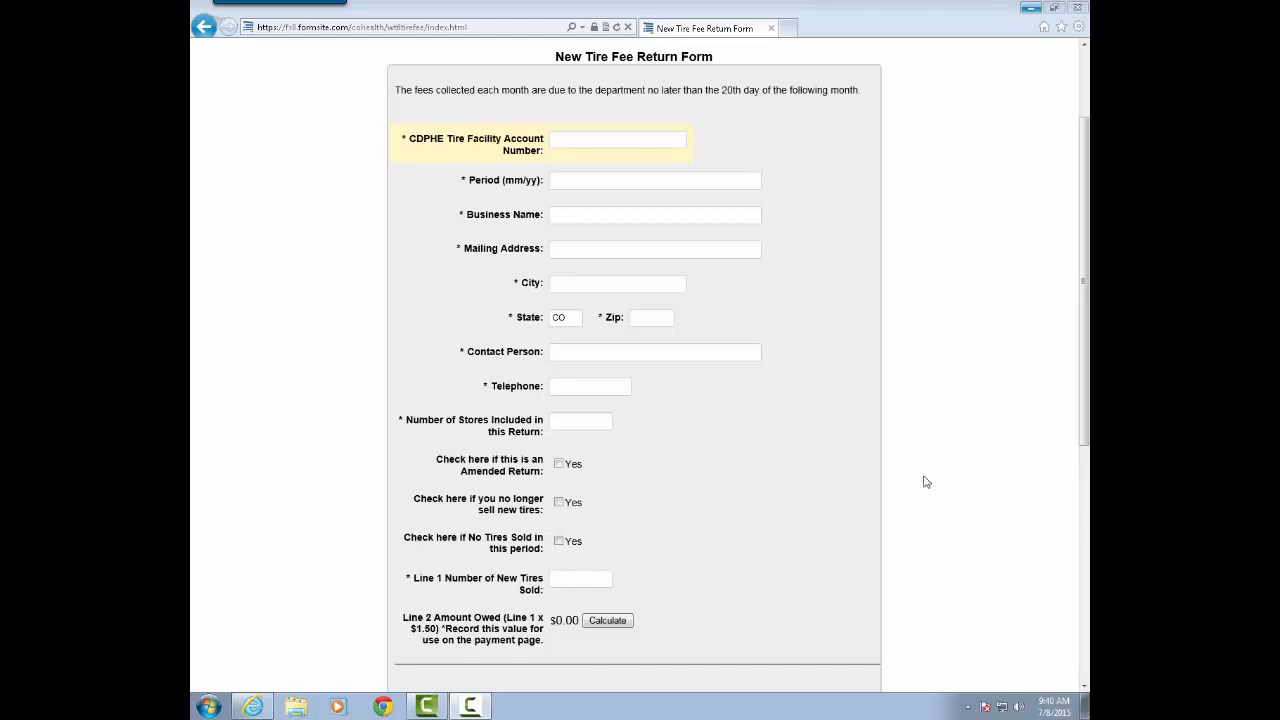
# Enter the CDPHE tire facility account number and set the return period to 04/15.
pyautogui.click(560, 143)
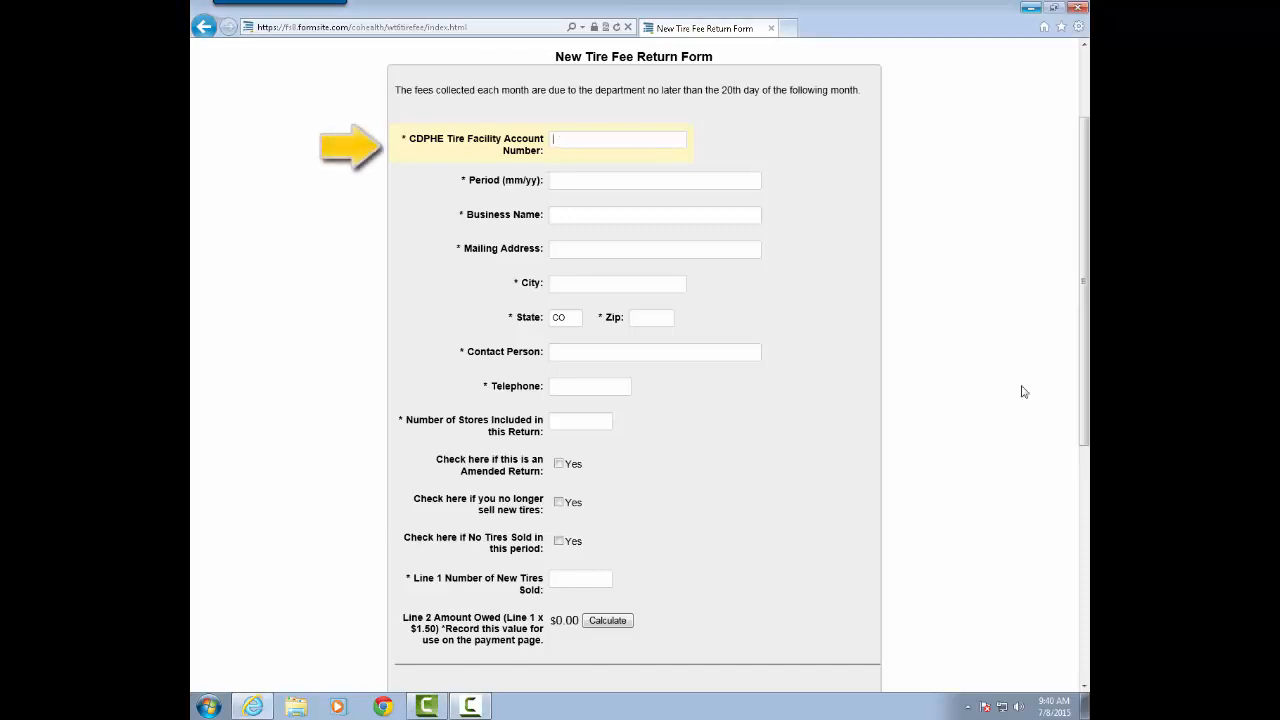
pyautogui.write('0001')
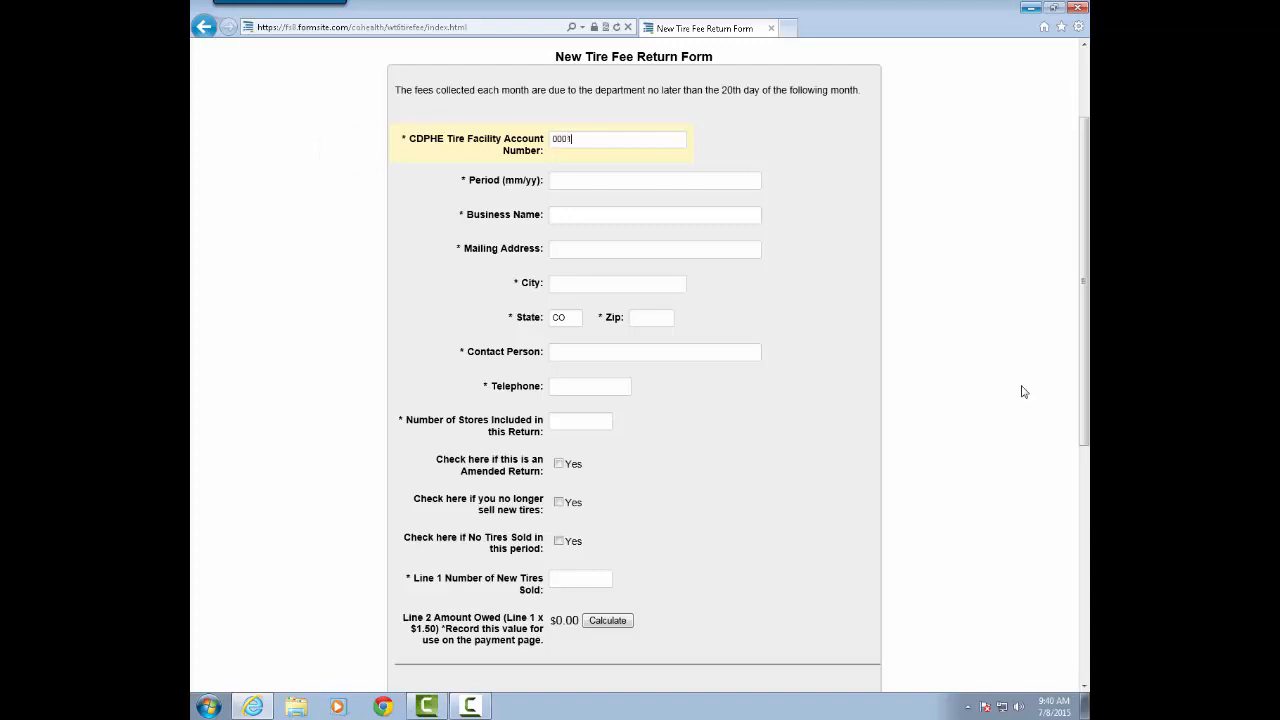
pyautogui.press('Tab')
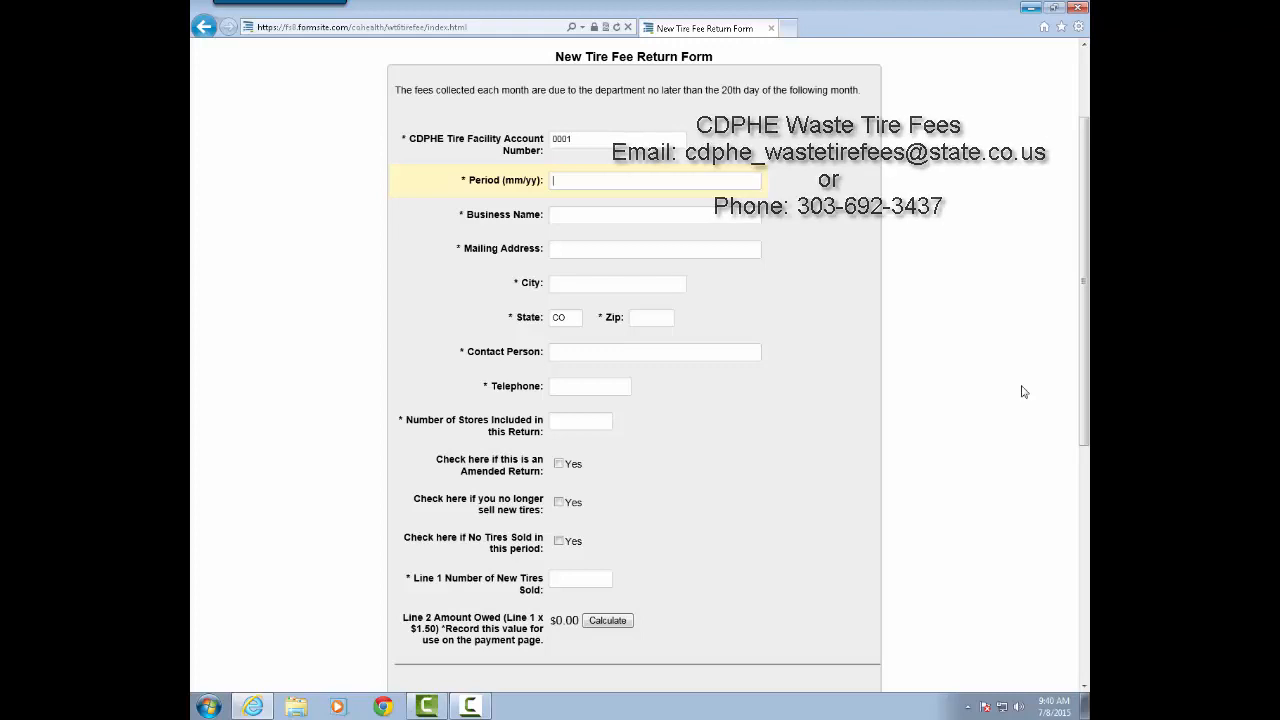
pyautogui.write('04/15')
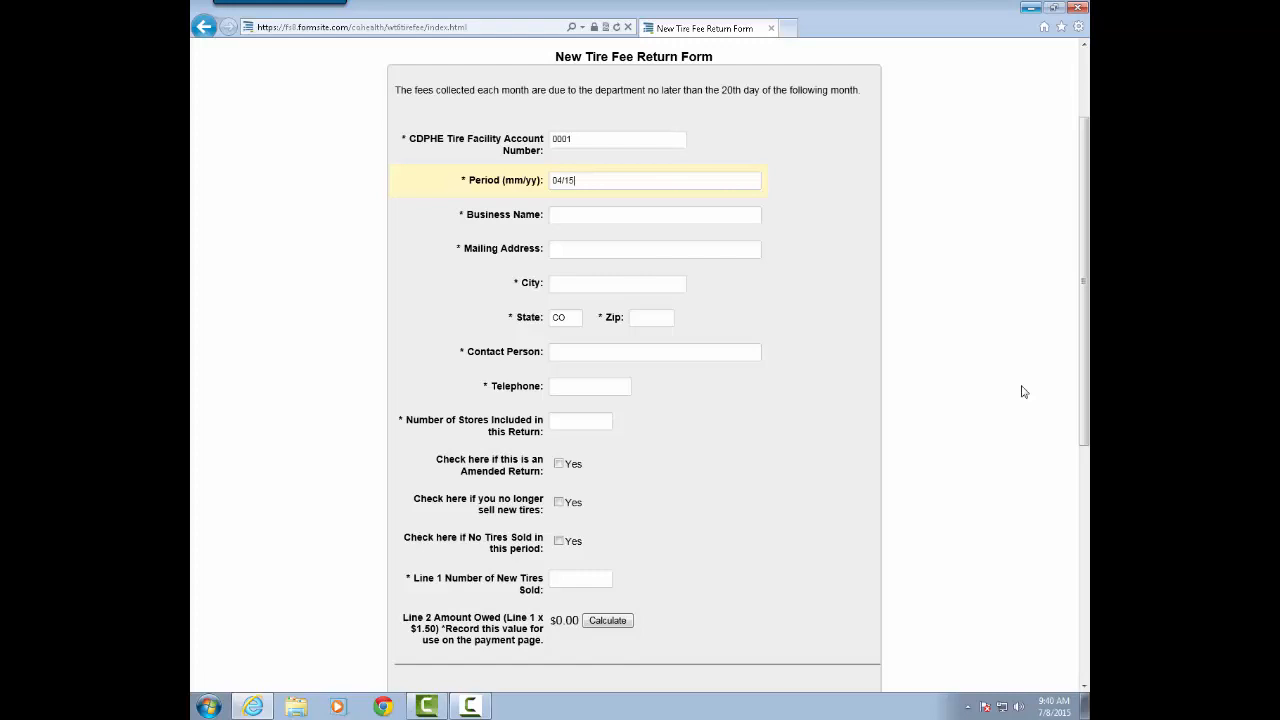
# Enter Acme Tire Sales as the business name and fill in its mailing address and city.
pyautogui.press('Tab')
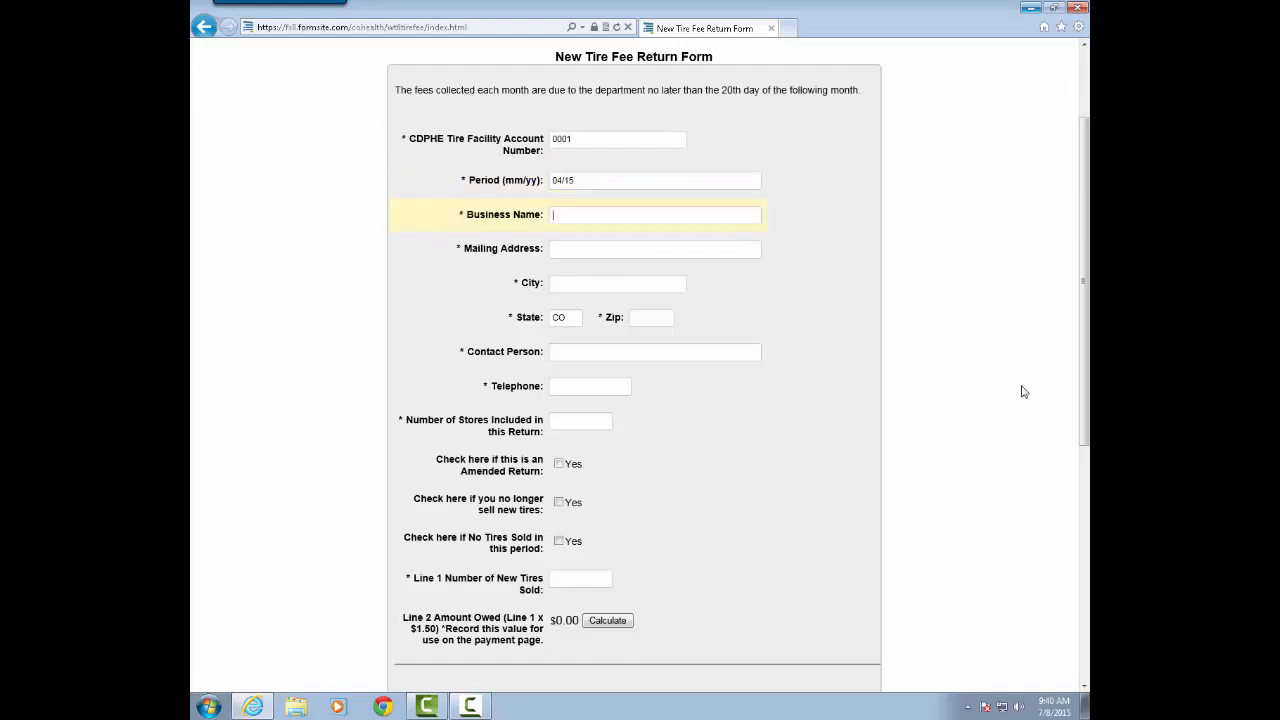
pyautogui.write('Acme Tire Sales')
pyautogui.press('Tab')
pyautogui.write('1234')
pyautogui.write(' Main ')
pyautogui.write('Street')
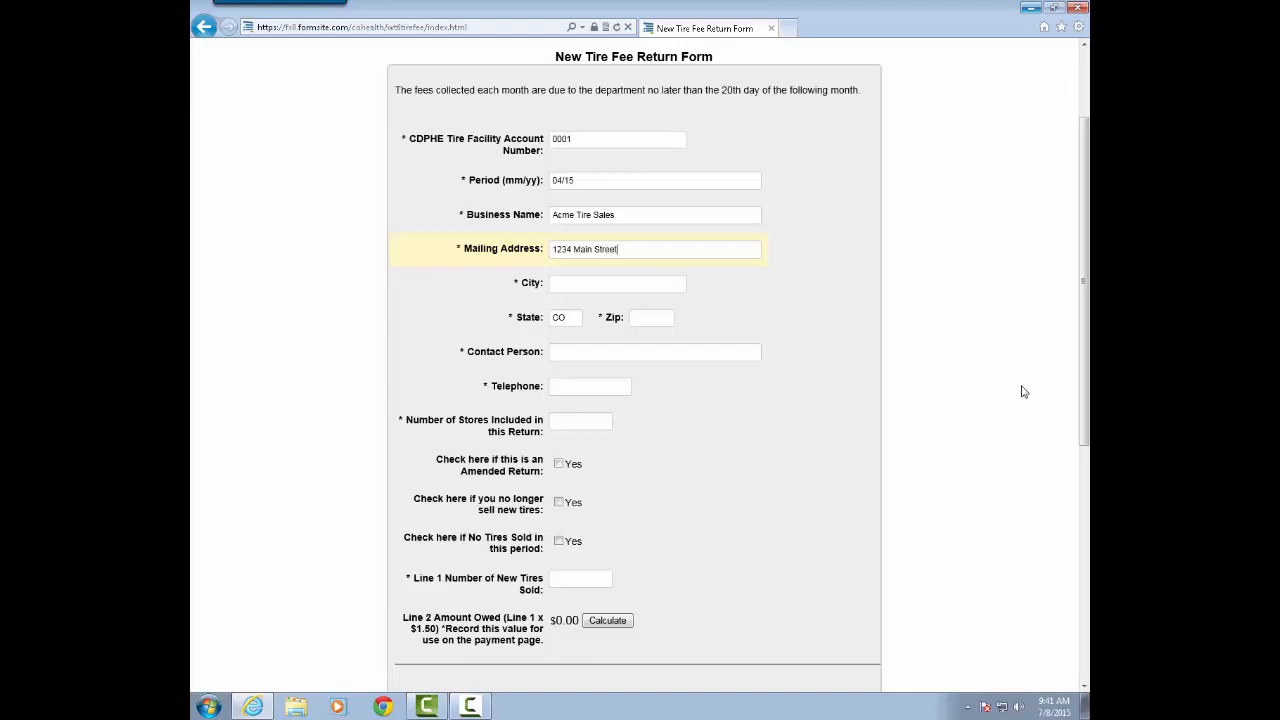
pyautogui.write('Denver')
pyautogui.press('Tab')
# Set the number of stores to 1 and new tires sold to 10, and calculate the amount owed.
pyautogui.press('Tab')
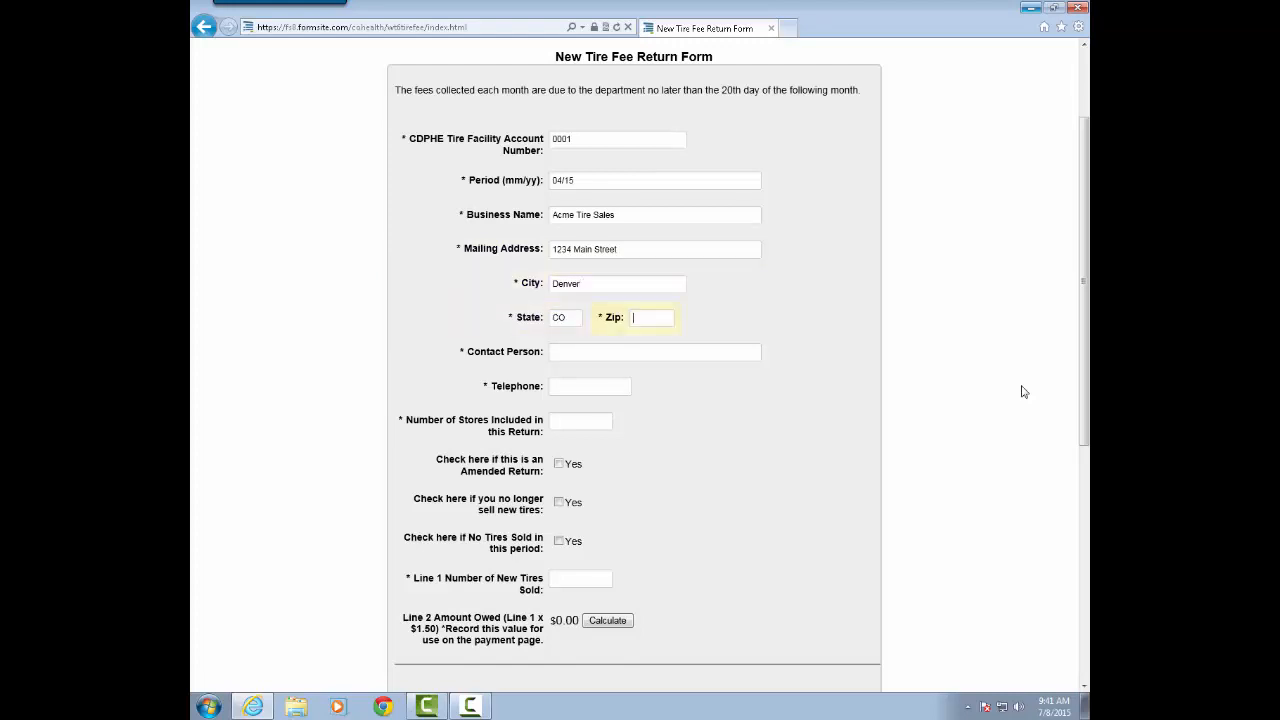
# Fill in the business's zip code and the contact person's name and telephone number.
pyautogui.write('8')
pyautogui.write('0246')
pyautogui.write('Wiley Coyo')
pyautogui.write('te')
pyautogui.write('303')
pyautogui.write('-')
pyautogui.write('555-')
pyautogui.write('1234')
pyautogui.write('1')
pyautogui.press('Tab')
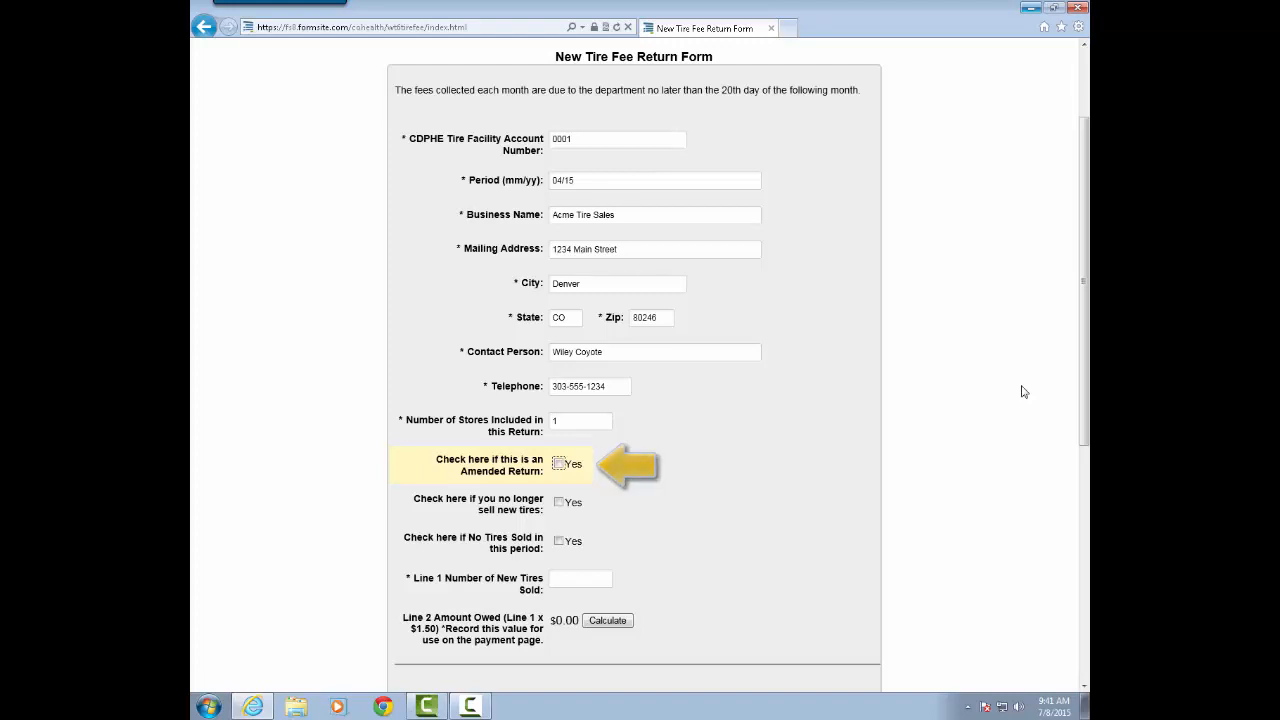
pyautogui.press('Tab')
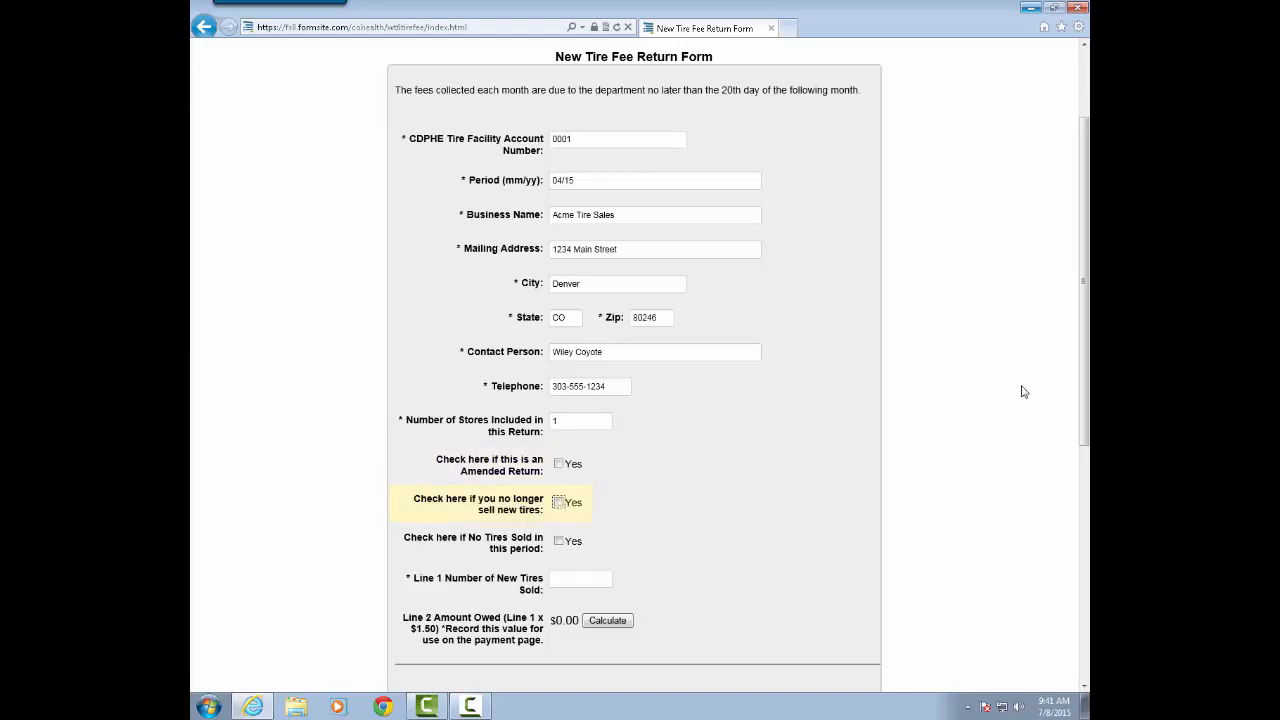
pyautogui.press('Tab')
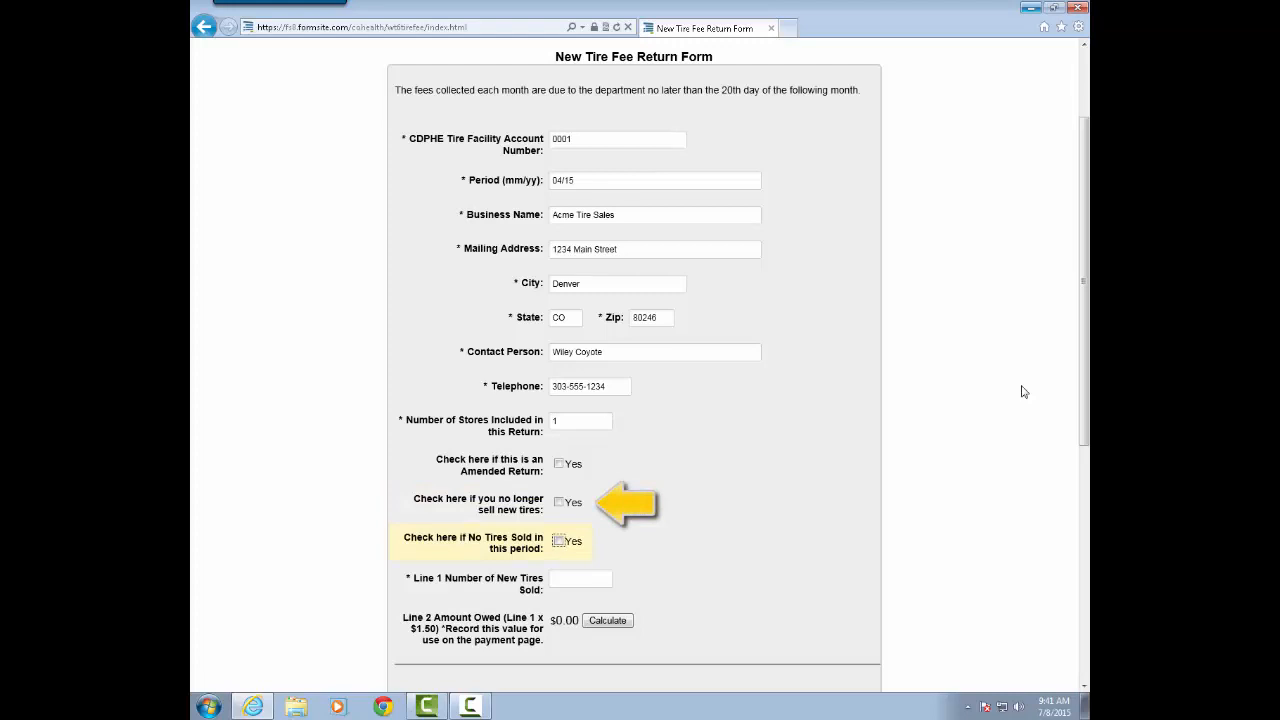
pyautogui.press('Tab')
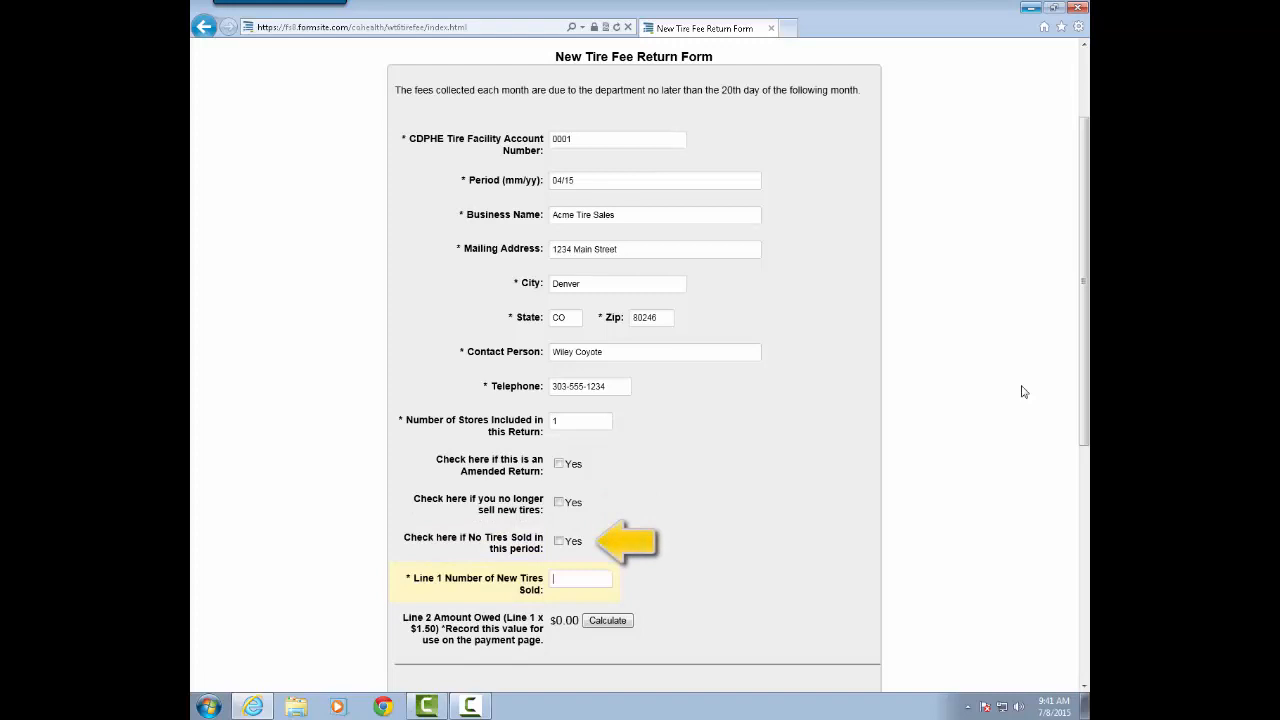
pyautogui.write('10')
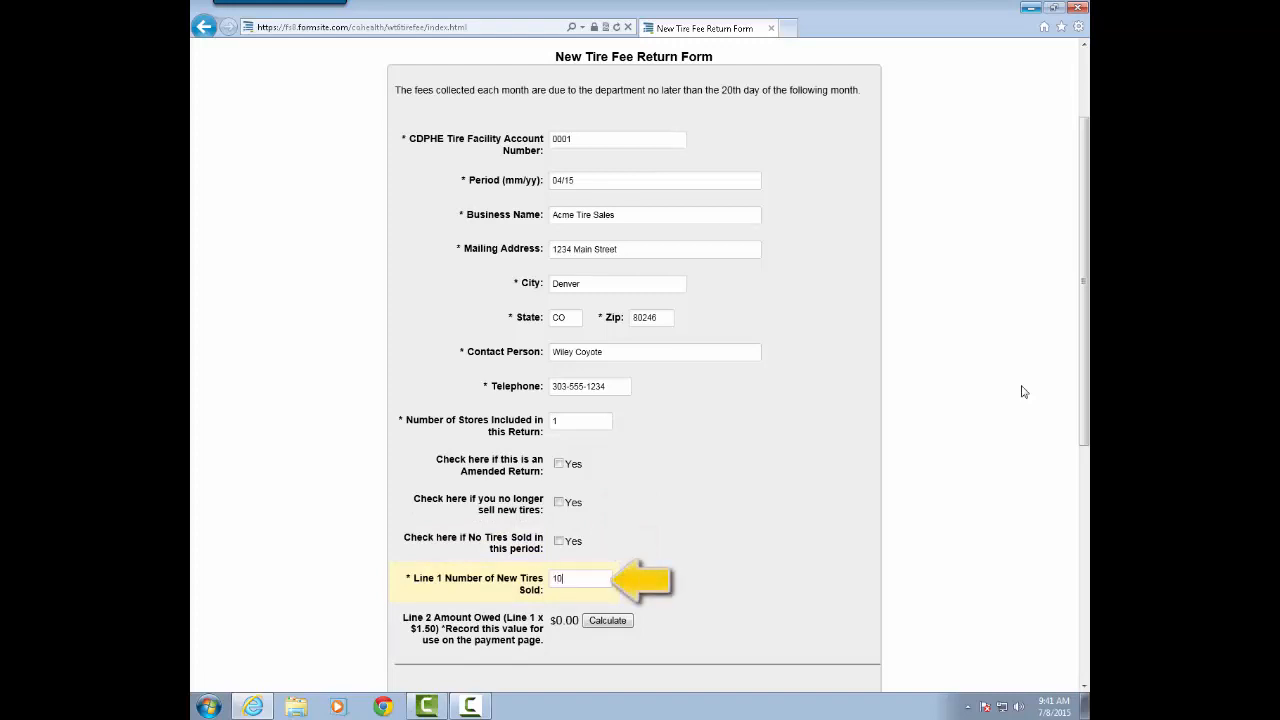
pyautogui.press('Tab')
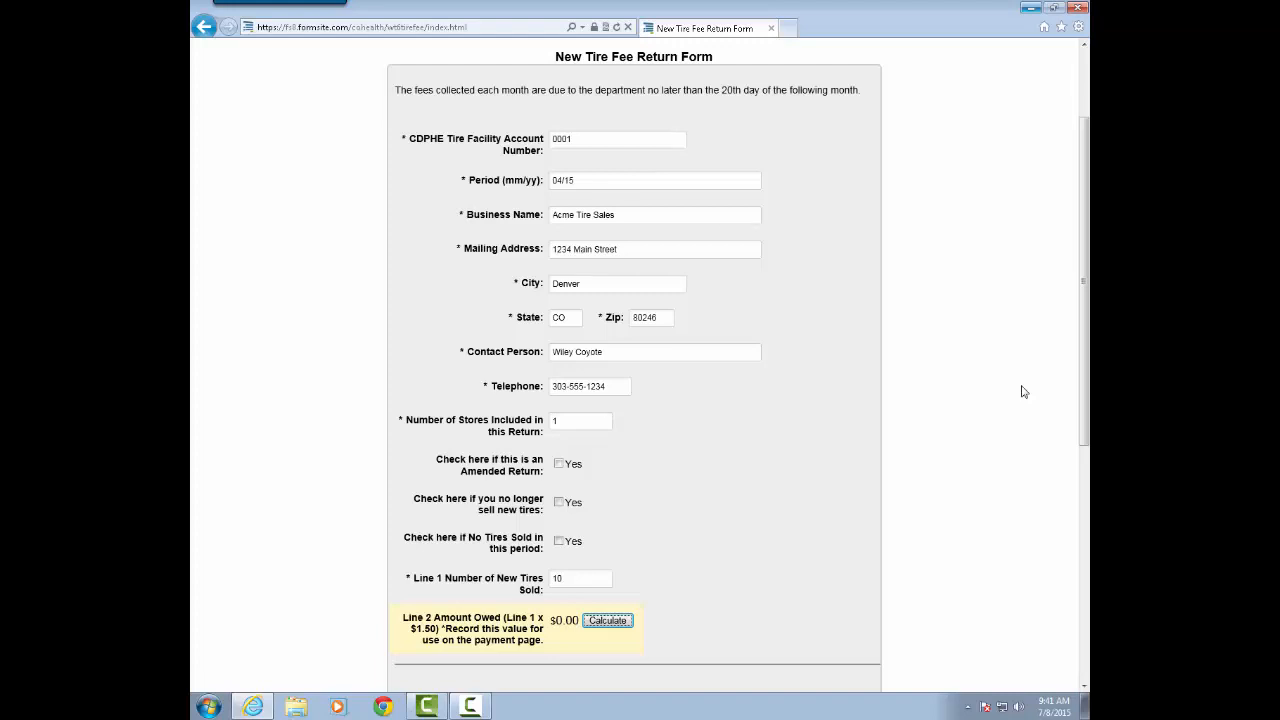
pyautogui.press('Return')
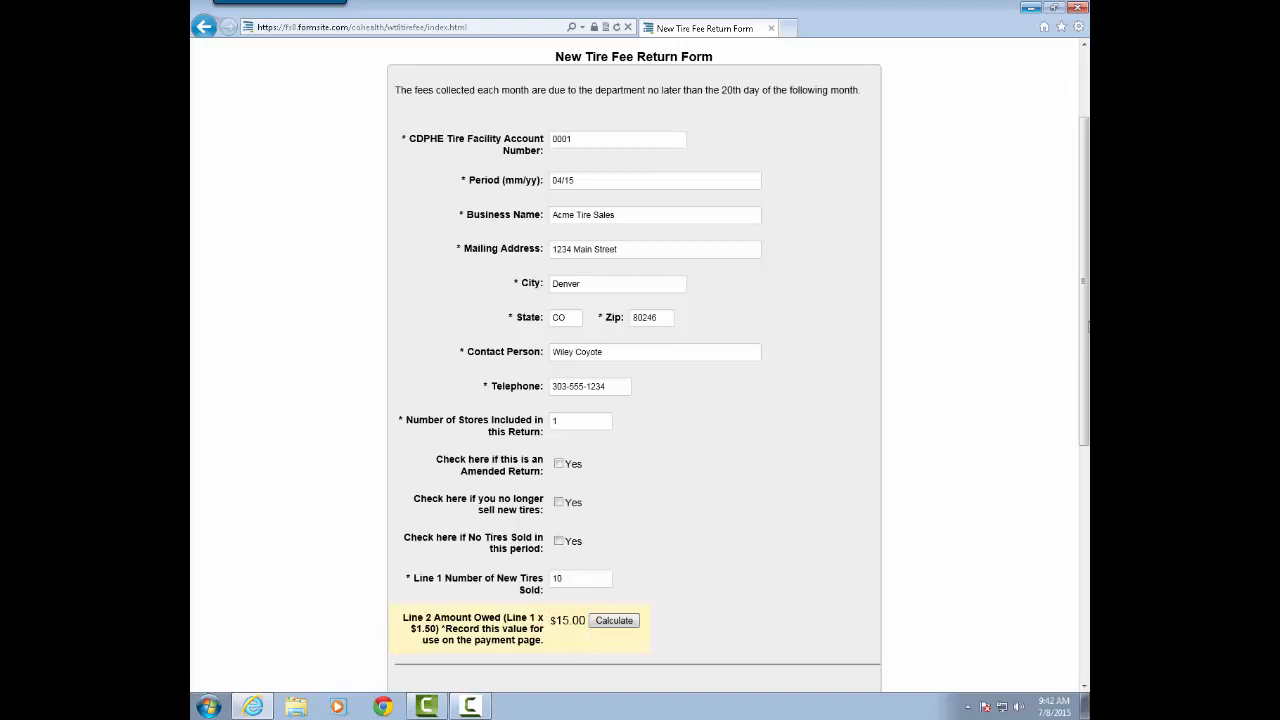
# Certify the return with the facility representative's name, title Owner, date 05/20/2015 and e-mail address, and submit it.
pyautogui.moveTo(1086, 325); pyautogui.dragTo(1068, 573)
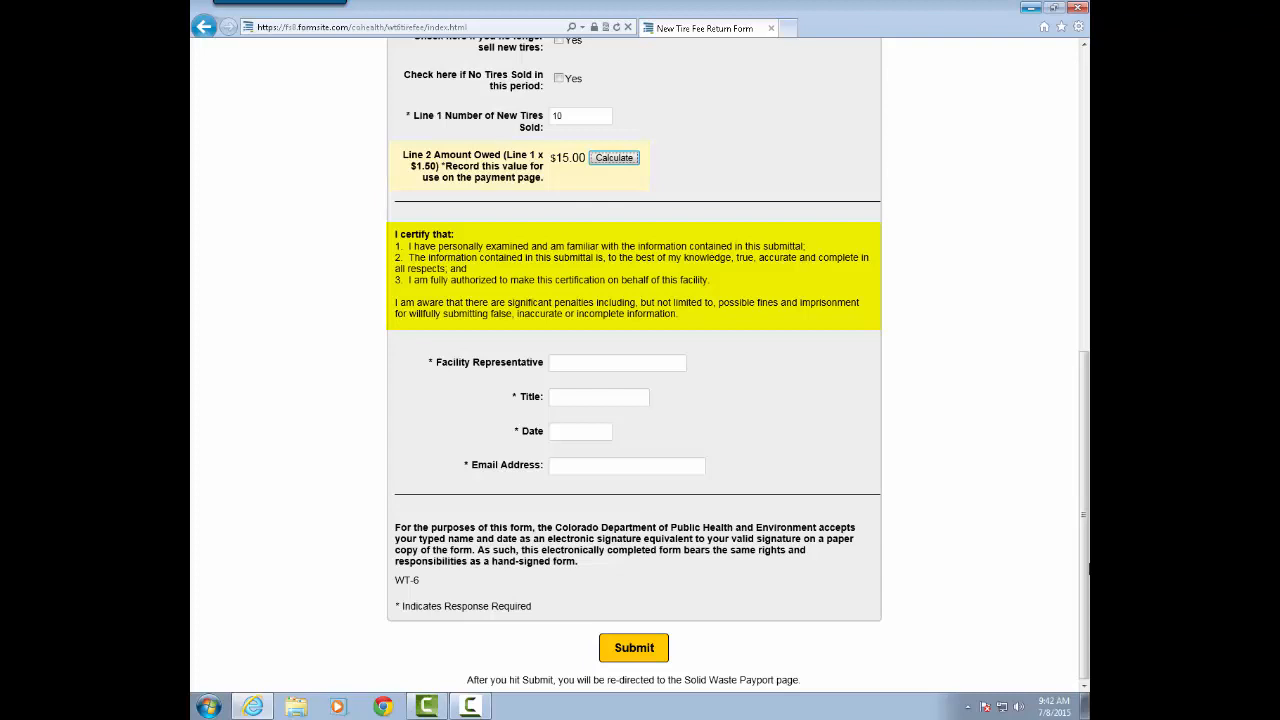
pyautogui.press('Tab')
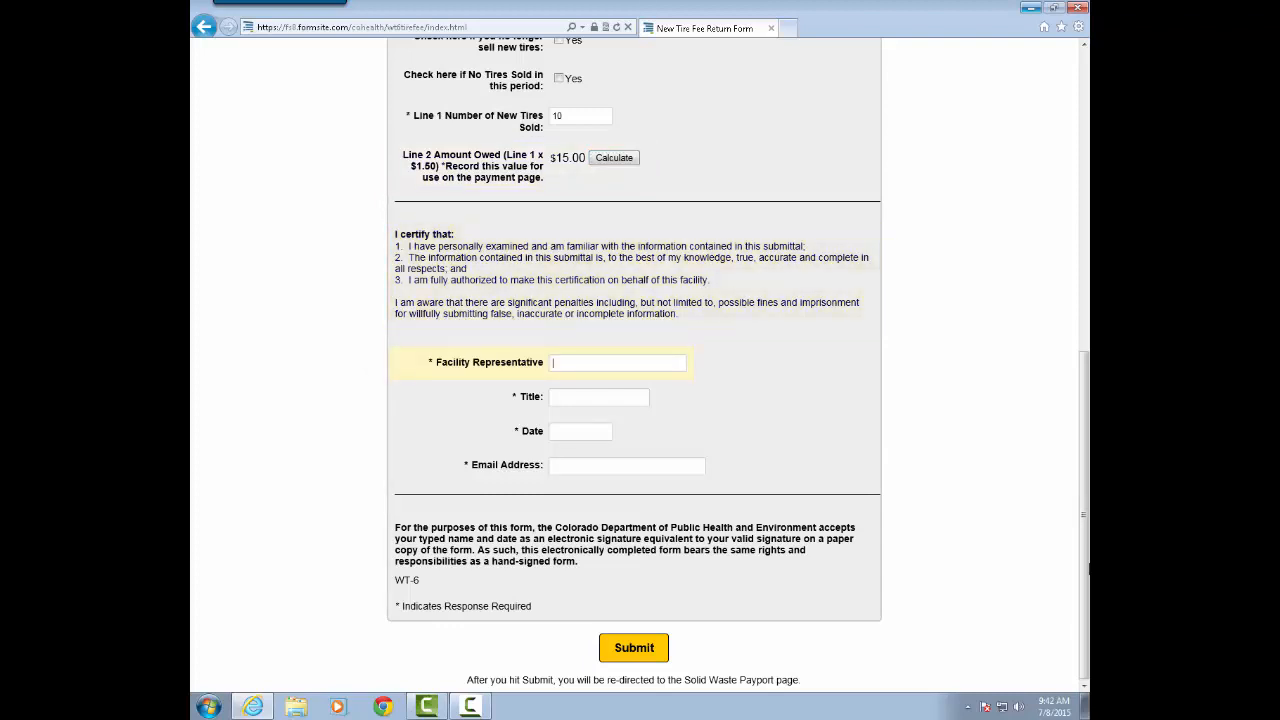
pyautogui.write('Wiley Coyote')
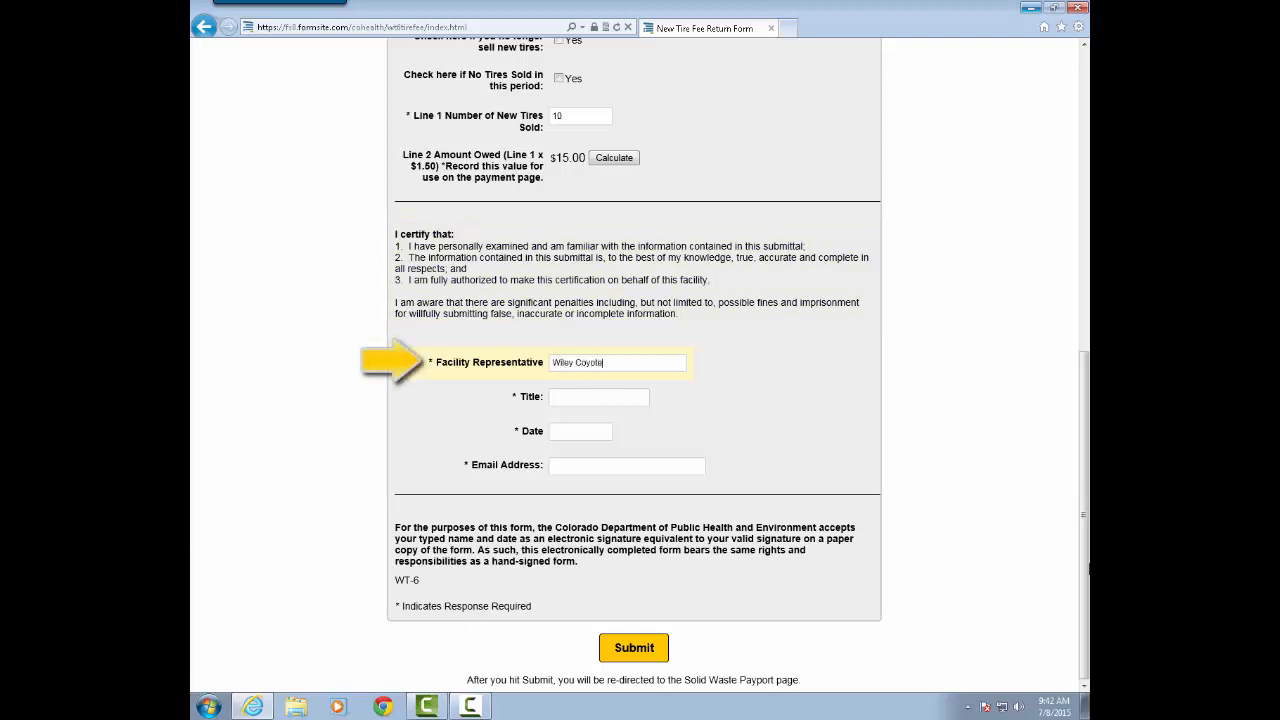
pyautogui.press('Tab')
pyautogui.write('Owner')
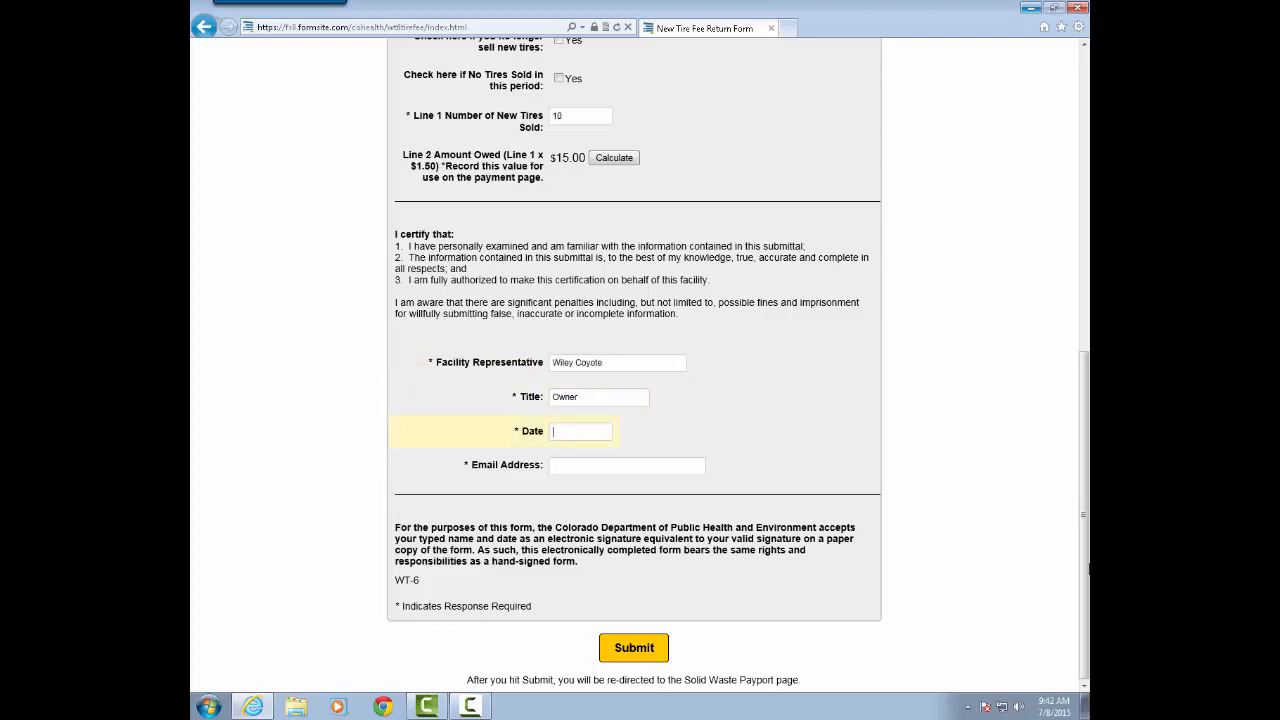
pyautogui.write('05/20/2015wiley.coyote@acme.com')
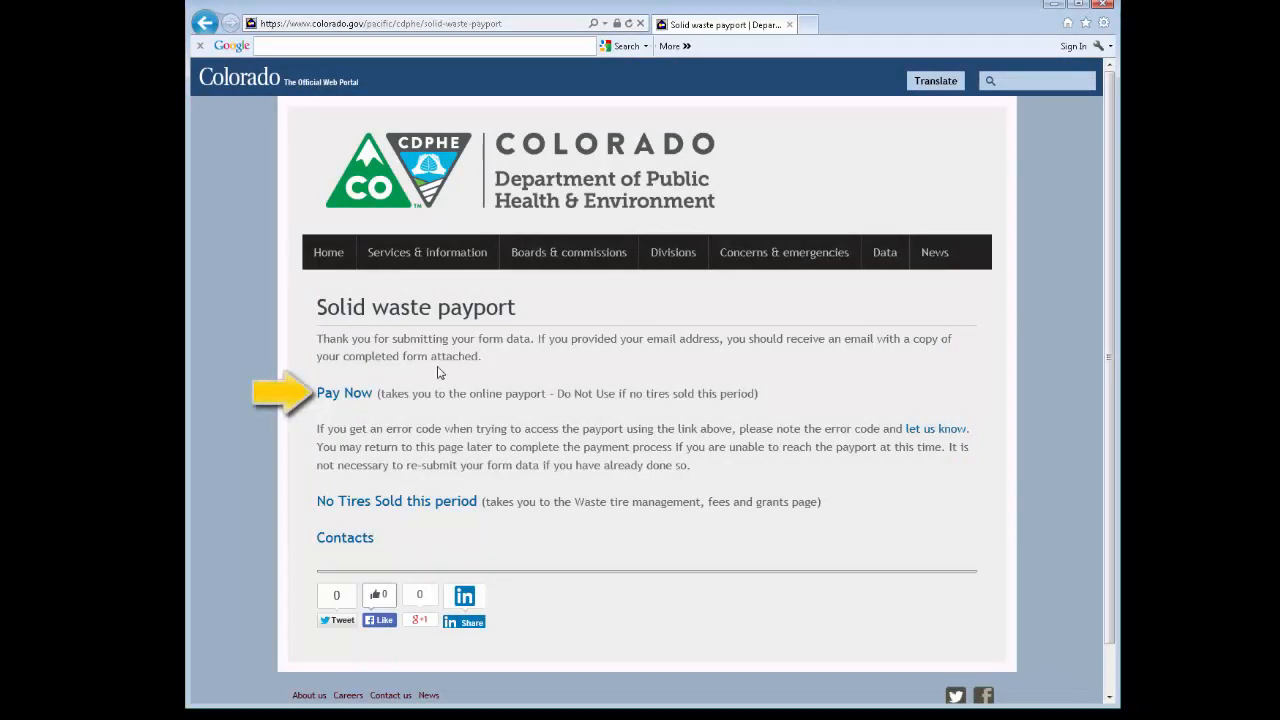
# Open the online payport for paying the fee and enter the CDPHE account number and business name Acme Tire Sales.
pyautogui.click(358, 395)
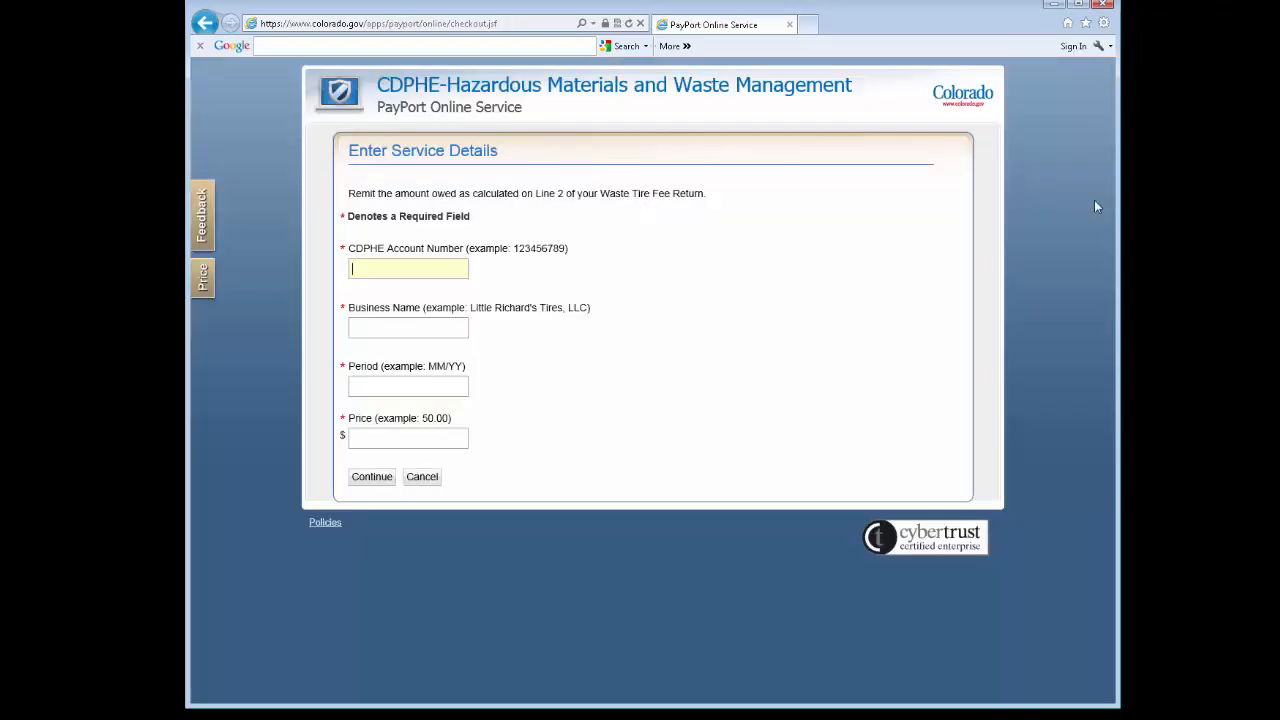
pyautogui.write('0001')
pyautogui.write('Acme T')
pyautogui.write('ire')
pyautogui.write(' Sales')
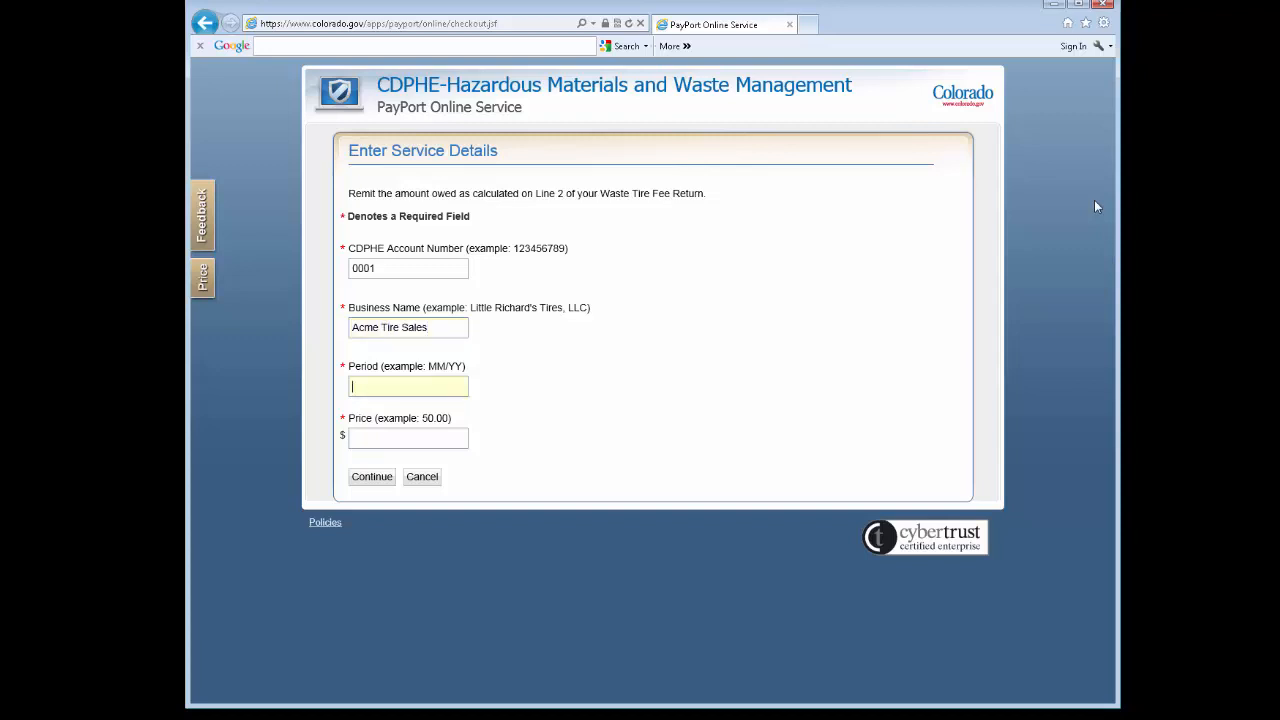
pyautogui.write('04/15')
# Set the payment period to 04/15 and the price to 15.00, and proceed through the transaction summary to checkout.
pyautogui.press('Tab')
pyautogui.write('15.00')
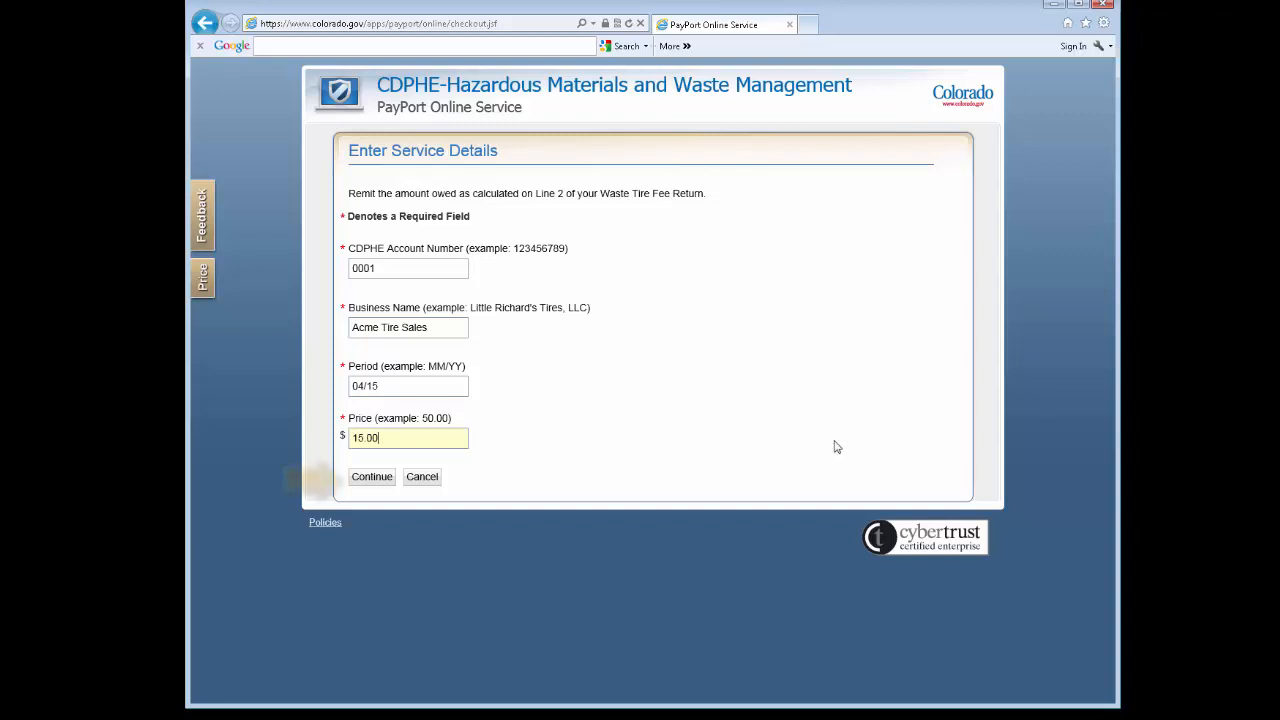
pyautogui.click(377, 480)
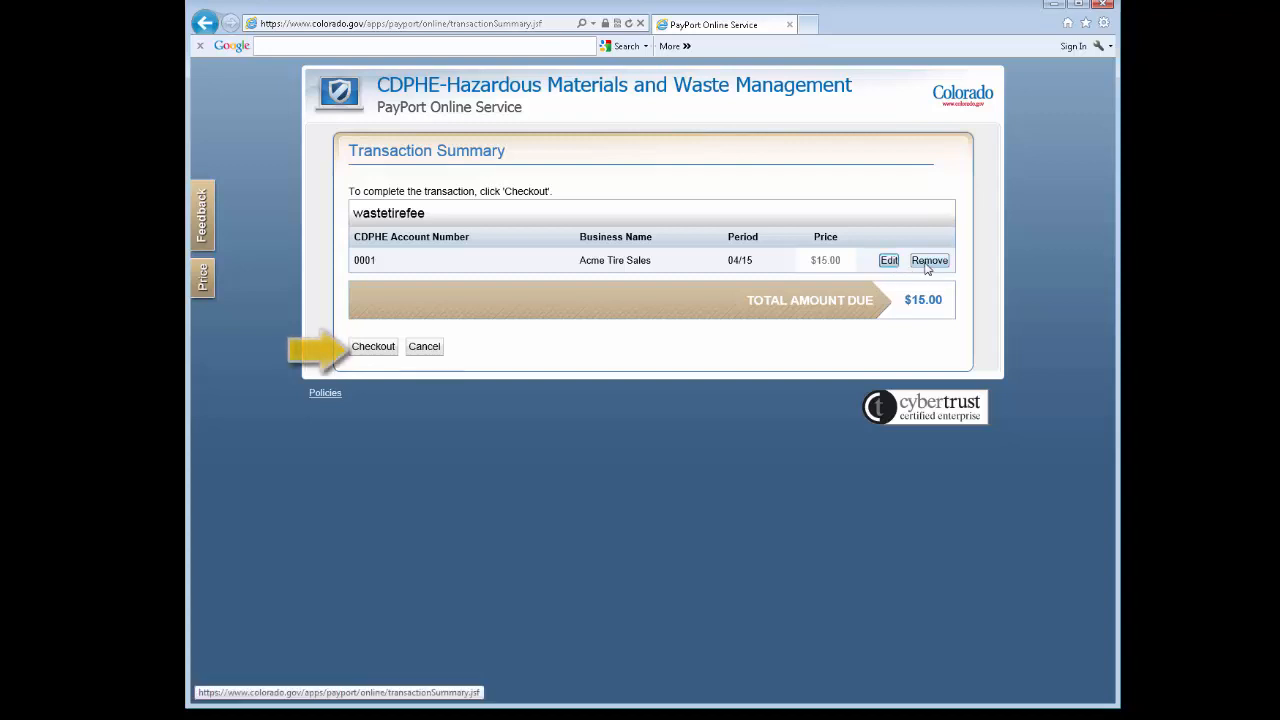
pyautogui.click(370, 347)
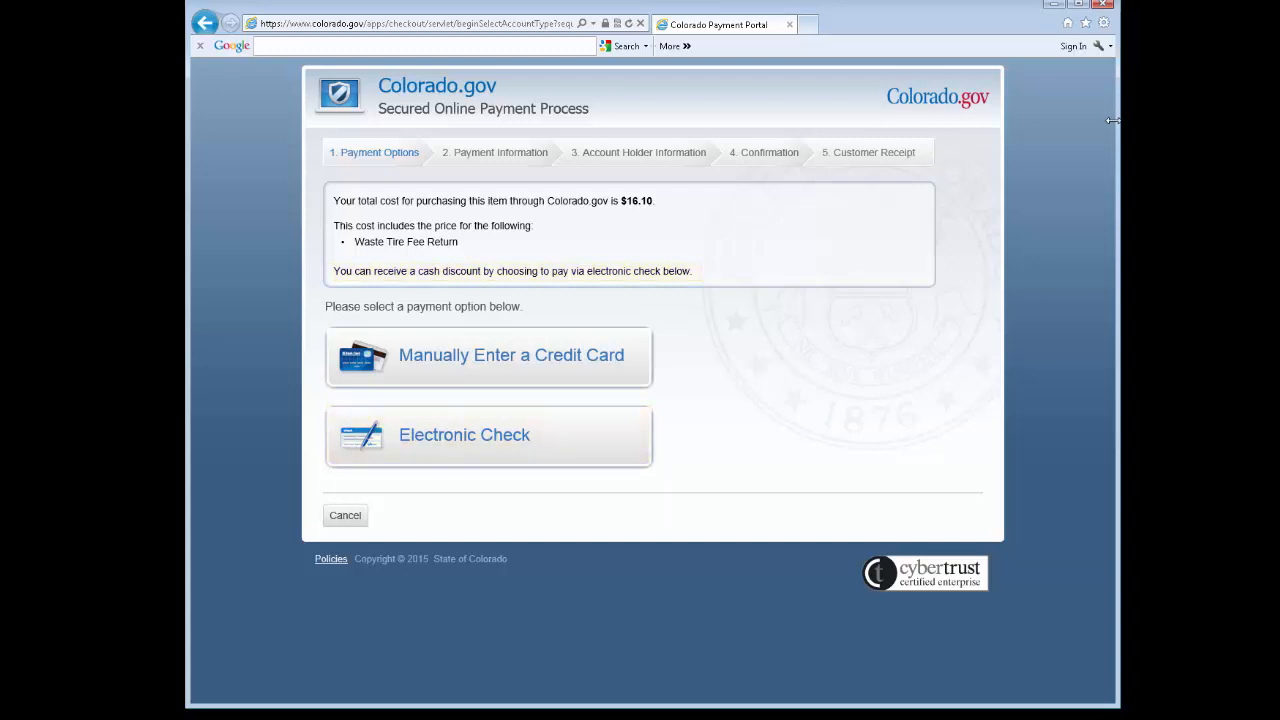
# Choose to pay by credit card with card type Visa, and enter the card number and expiration date.
pyautogui.click(541, 371)
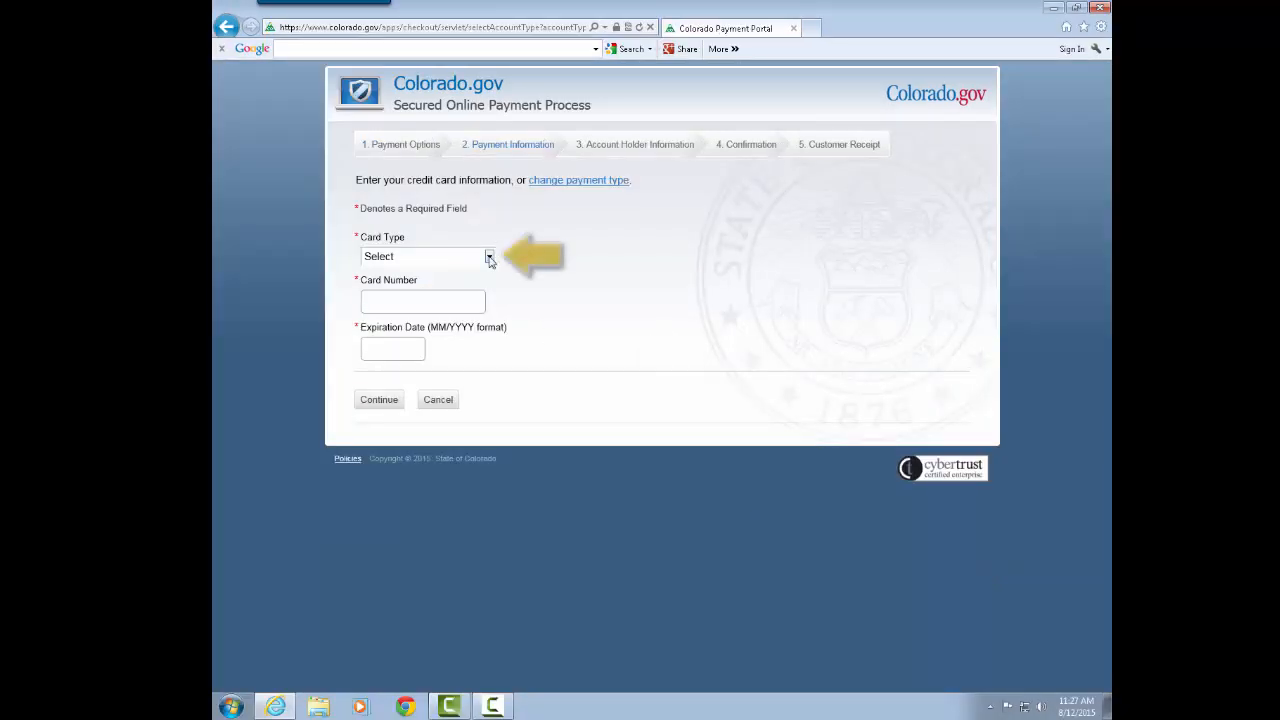
pyautogui.click(489, 257)
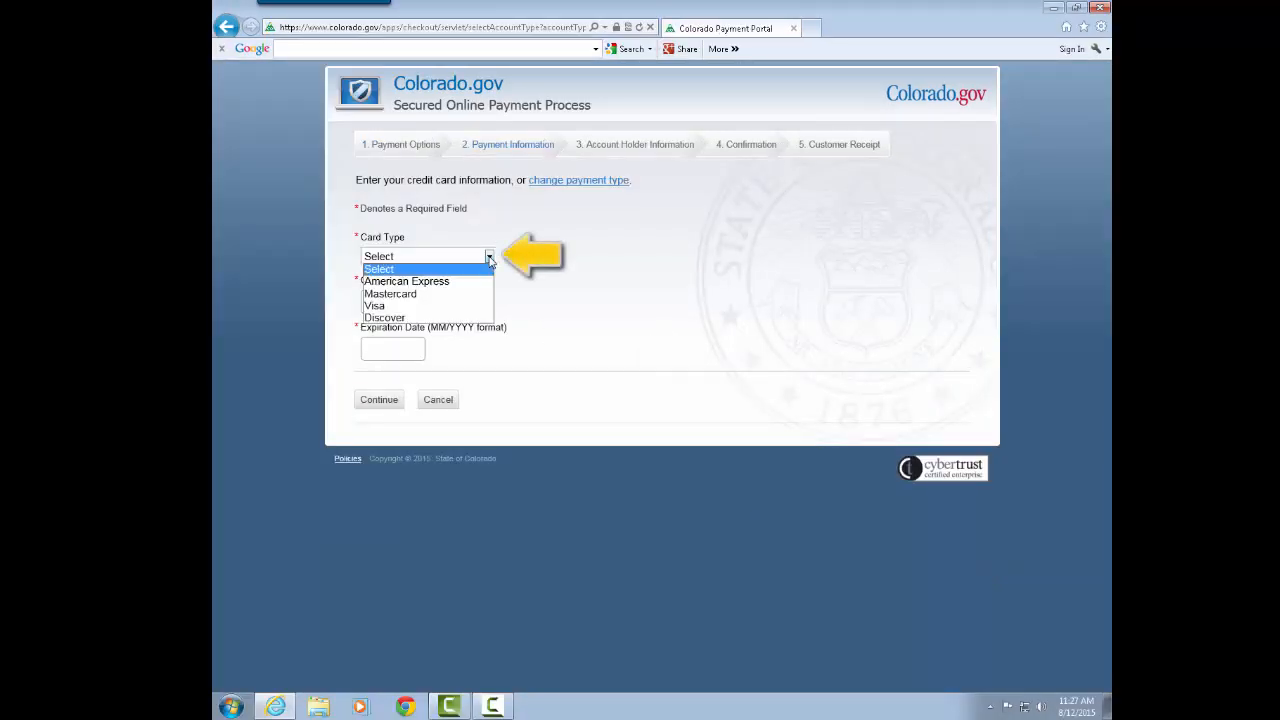
pyautogui.click(472, 307)
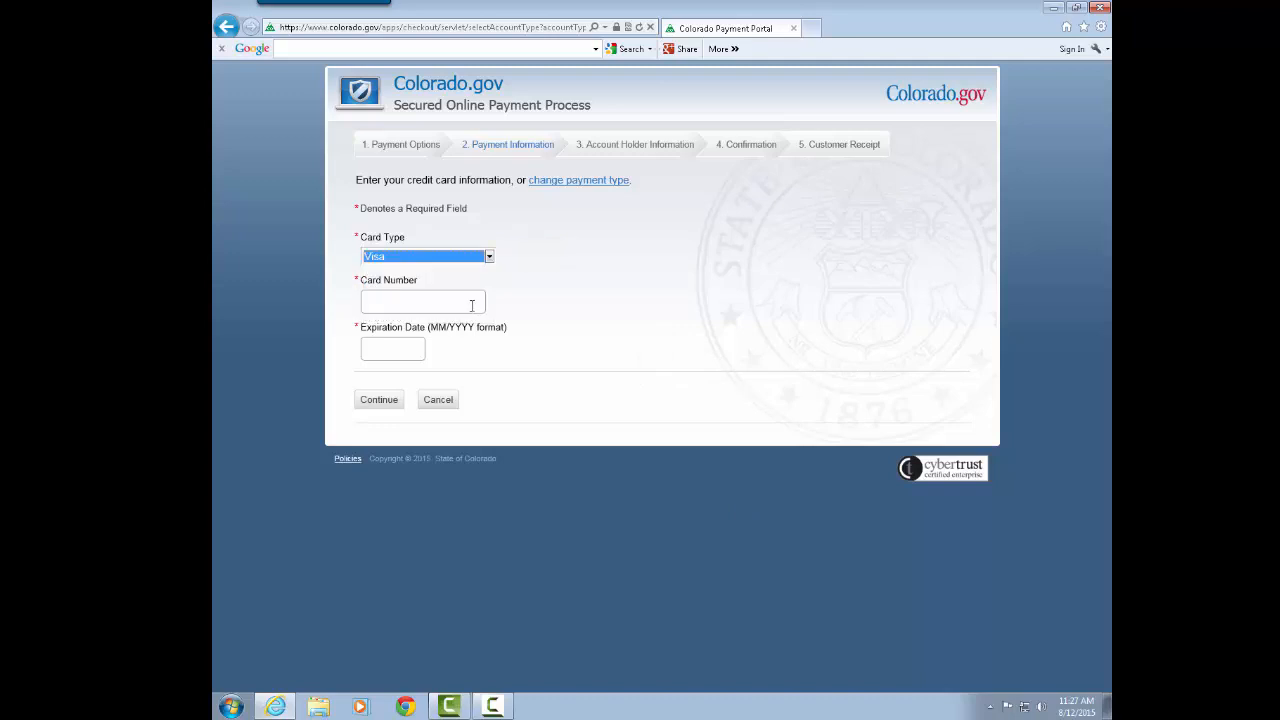
pyautogui.click(470, 305)
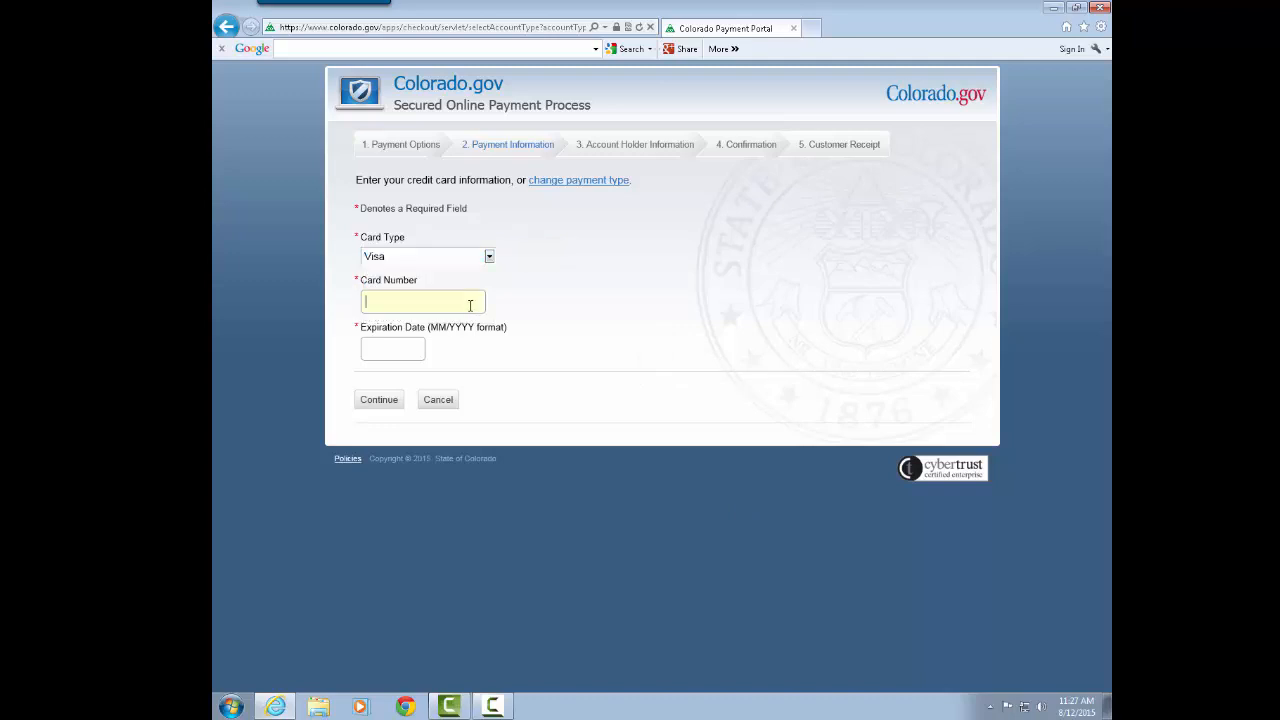
pyautogui.hotkey('ctrl', 'v')
pyautogui.press('Tab')
pyautogui.write('12/2015')
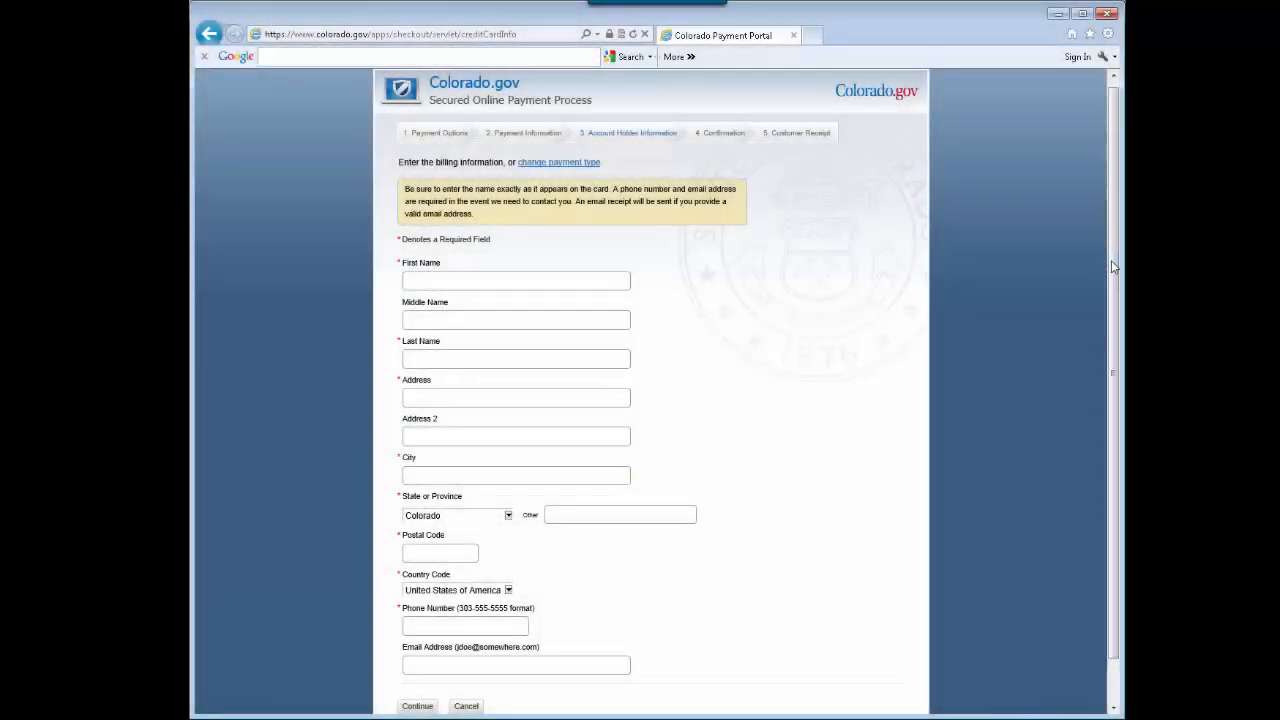
# Fill in the card holder's first name, last name, street address and city, keeping Colorado as the state.
pyautogui.click(422, 284)
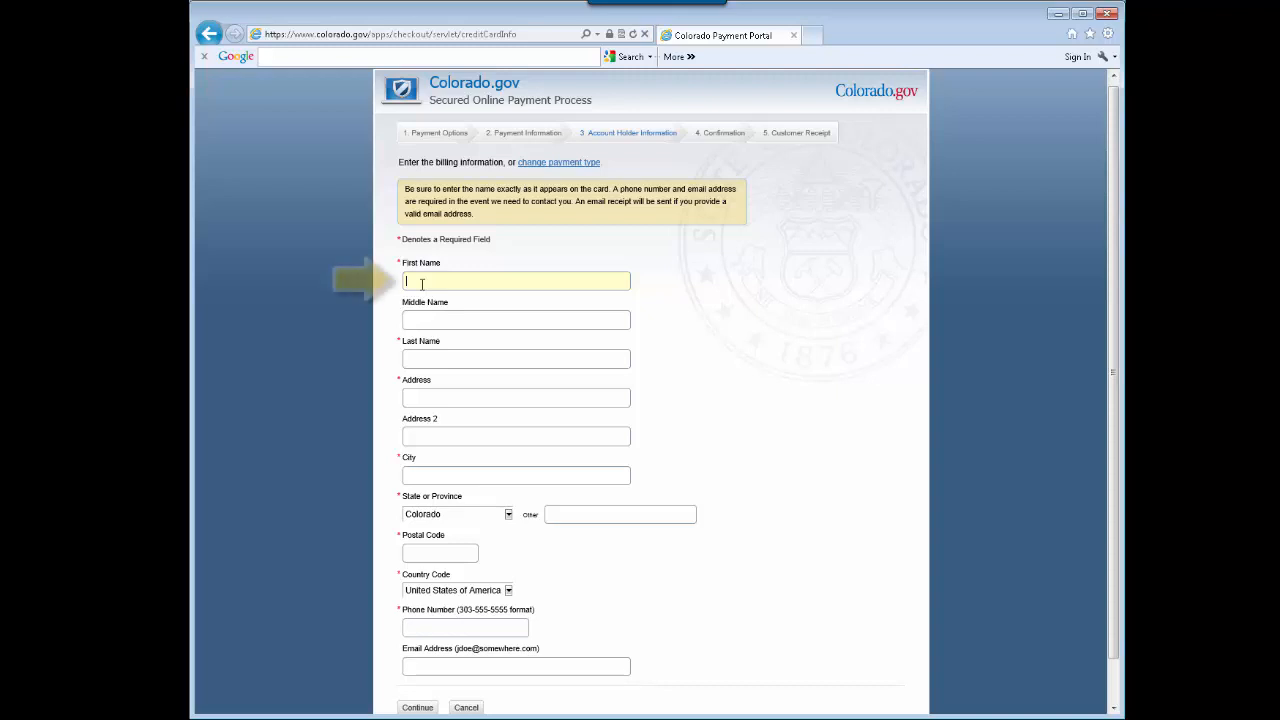
pyautogui.write('Wiley')
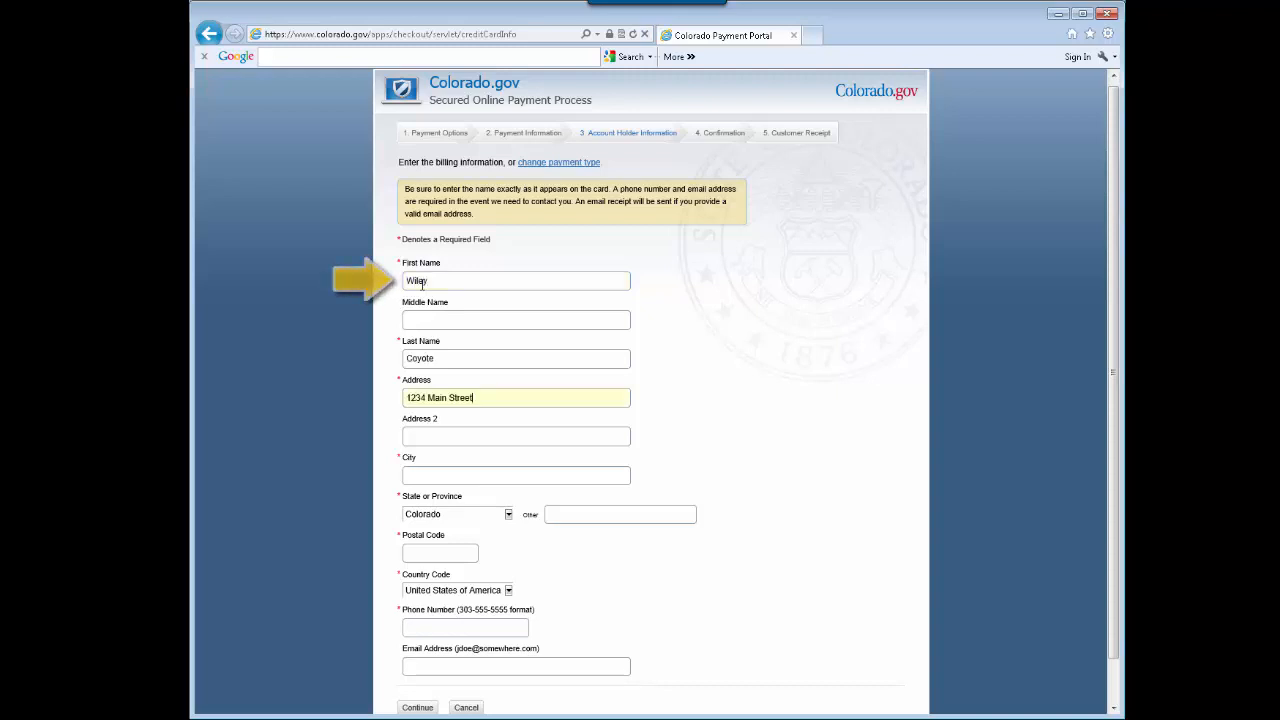
pyautogui.press('Tab')
pyautogui.press('Tab')
pyautogui.write('Denver')
pyautogui.press('Tab')
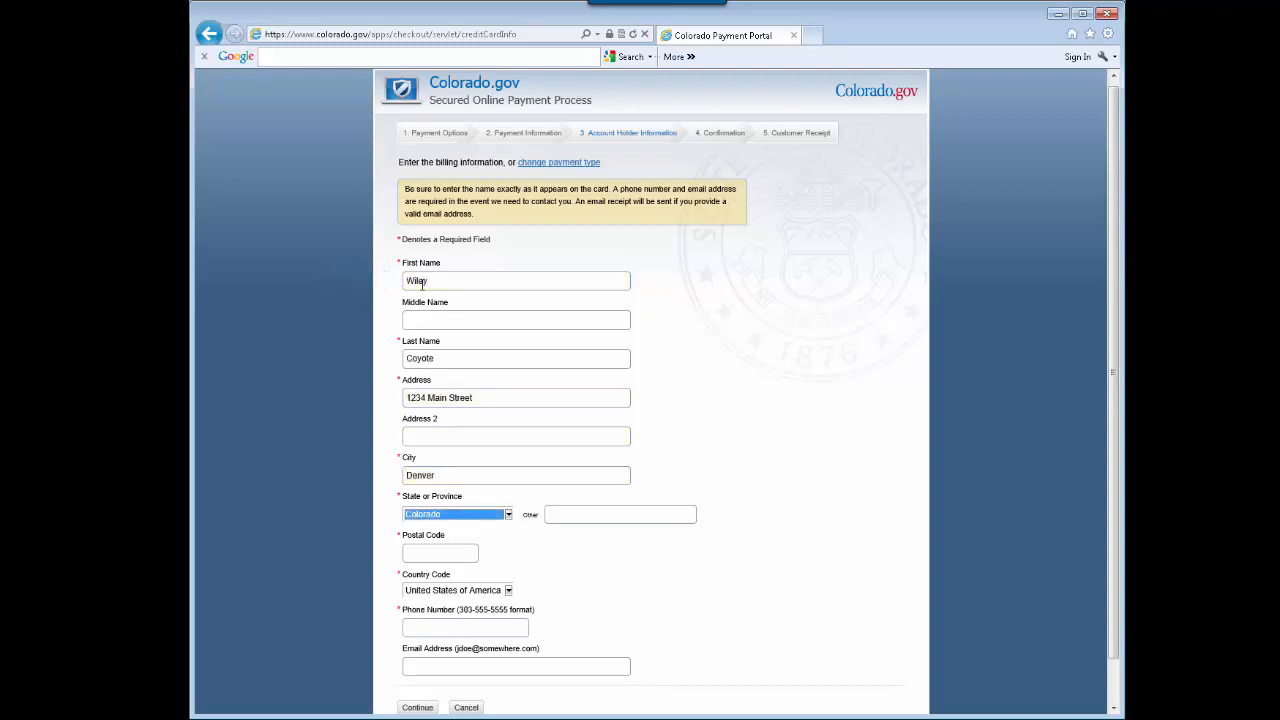
pyautogui.press('Tab')
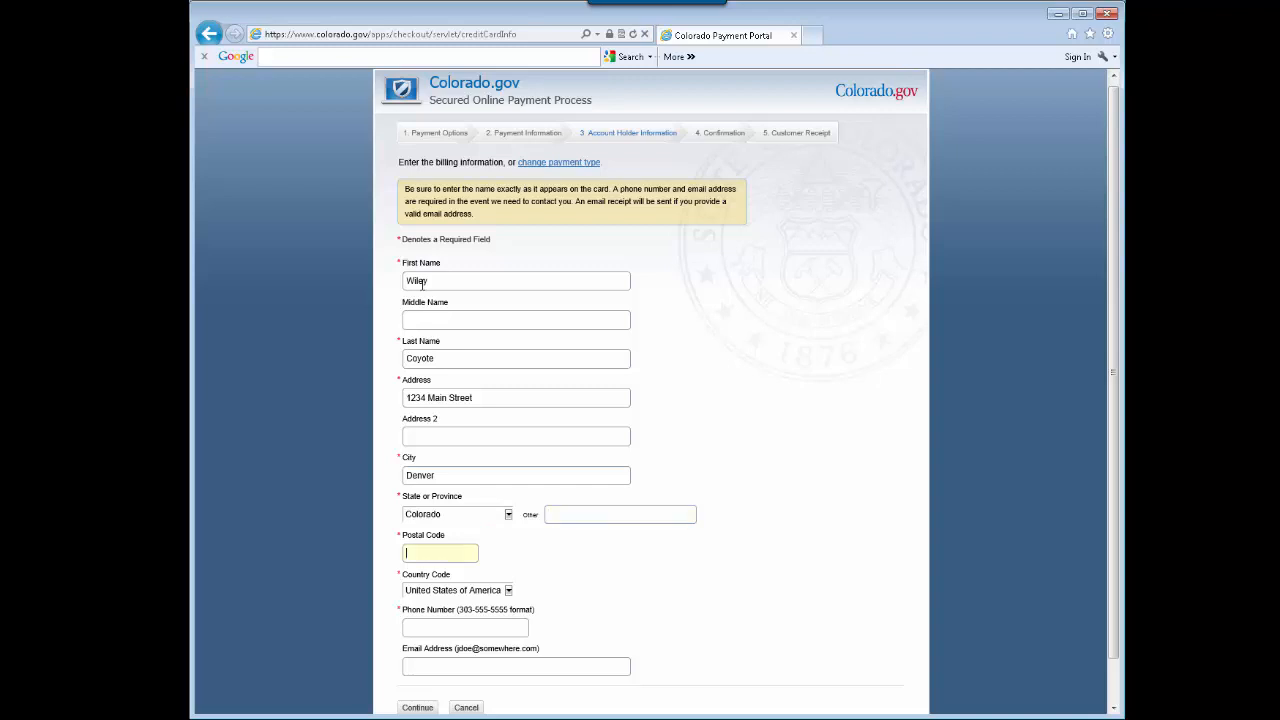
# Enter the card holder's postal code, phone number and e-mail address, and agree to the verified payment.
pyautogui.write('80246')
pyautogui.press('Tab')
pyautogui.press('Tab')
pyautogui.write('303-555-1234')
pyautogui.press('Tab')
pyautogui.write('wiley.coyote@acme.com')
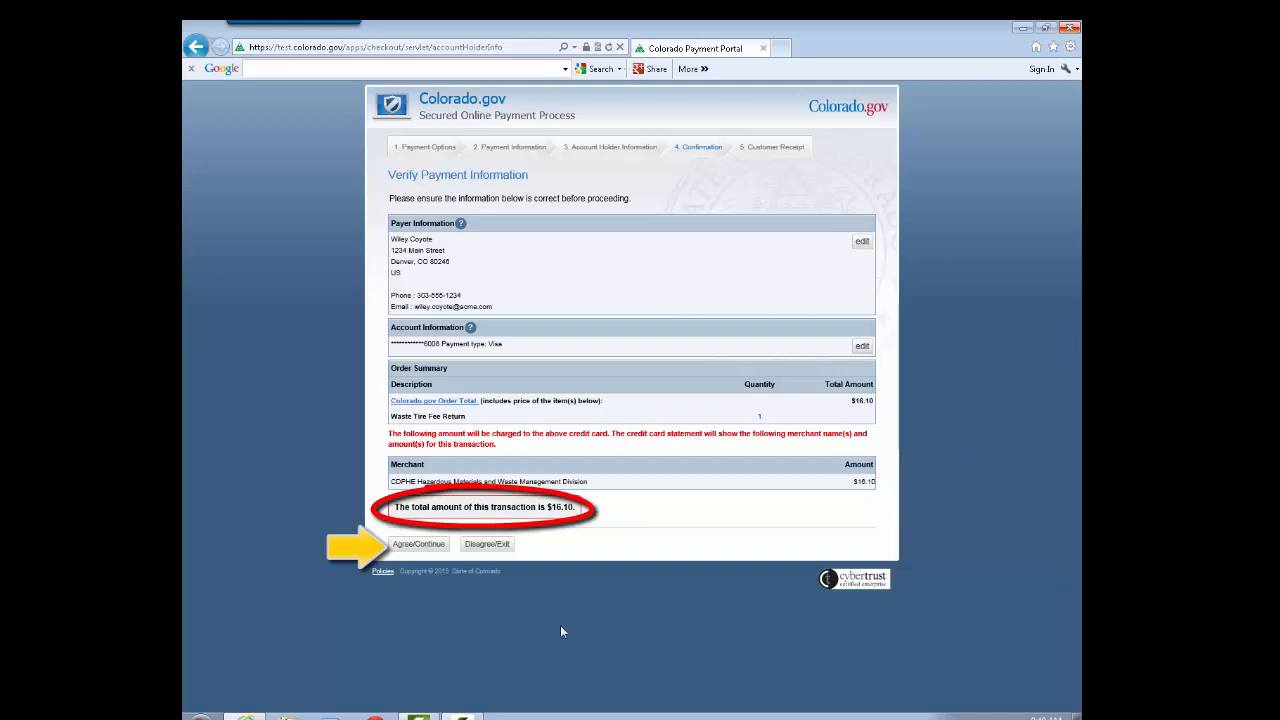
pyautogui.click(416, 549)
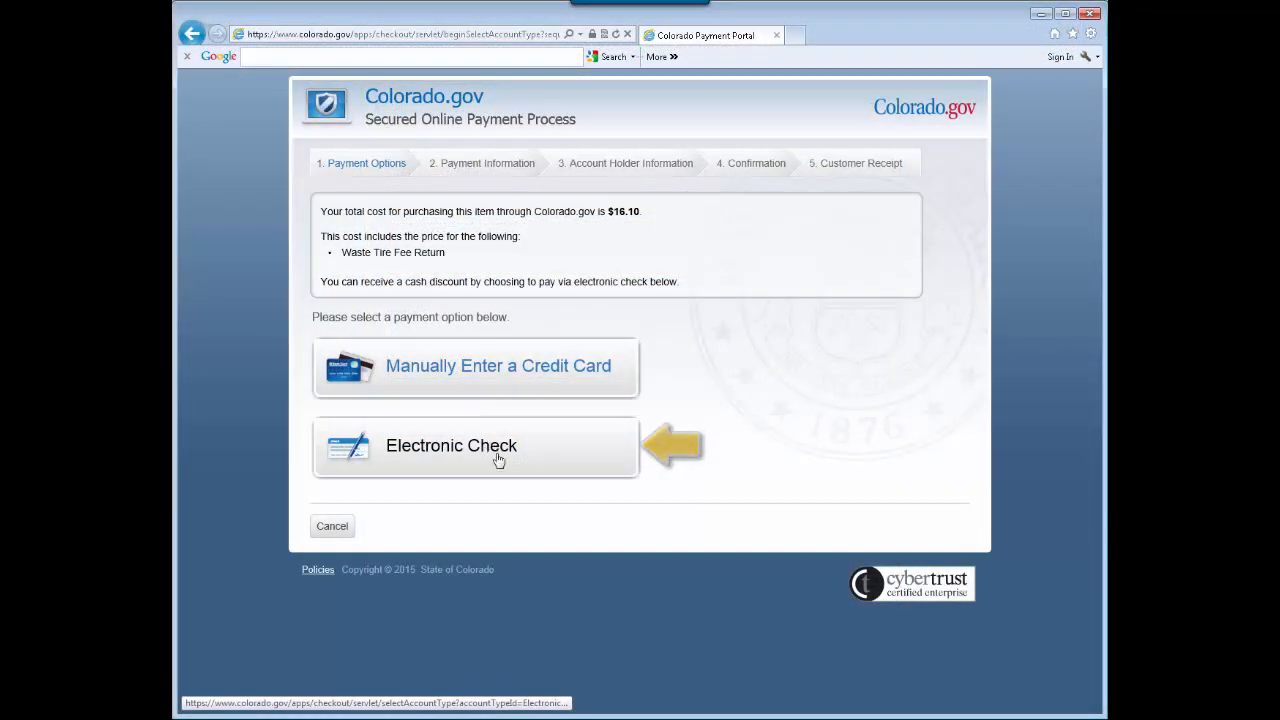
# Choose to pay by electronic check and set the account type to Business Checking Account.
pyautogui.click(502, 459)
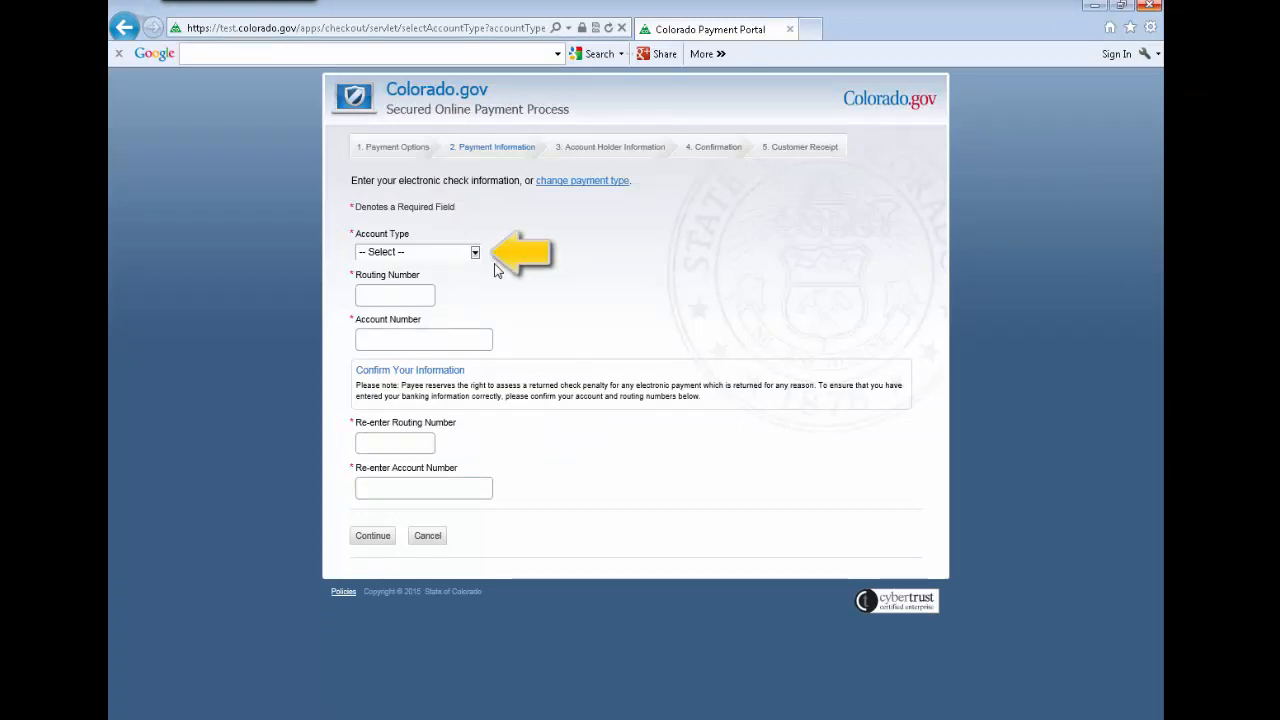
pyautogui.click(475, 256)
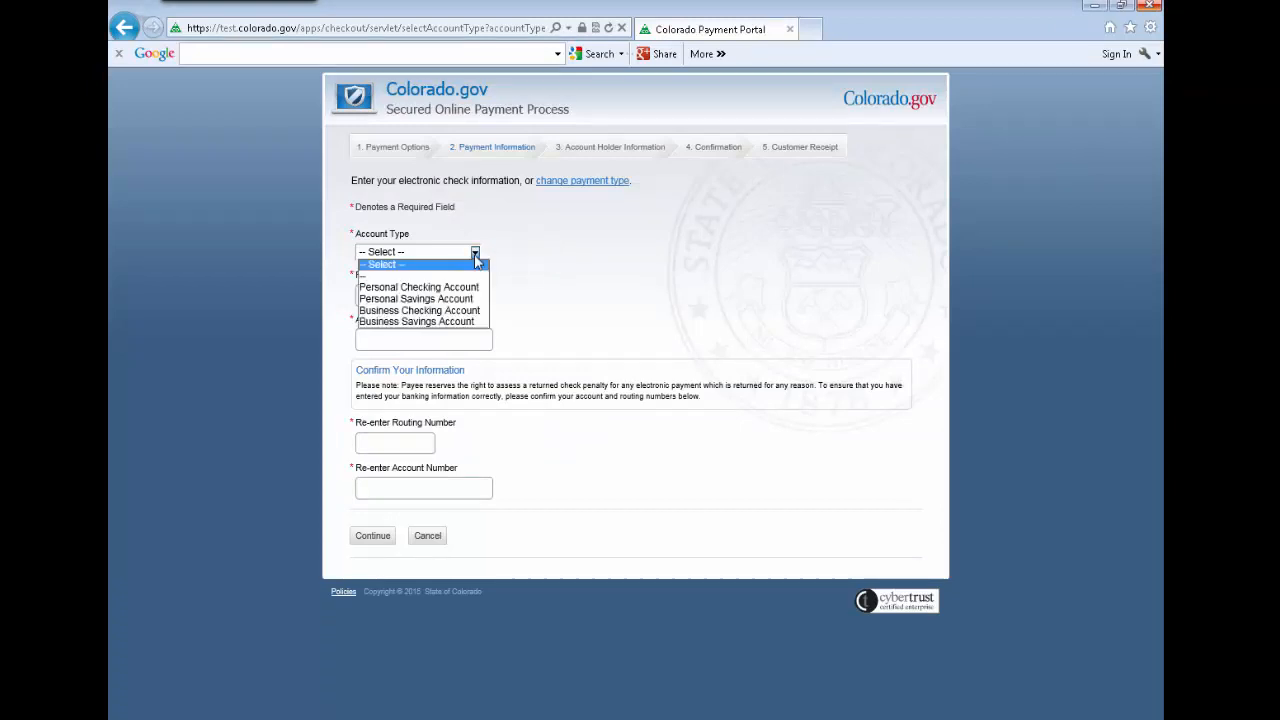
pyautogui.click(464, 311)
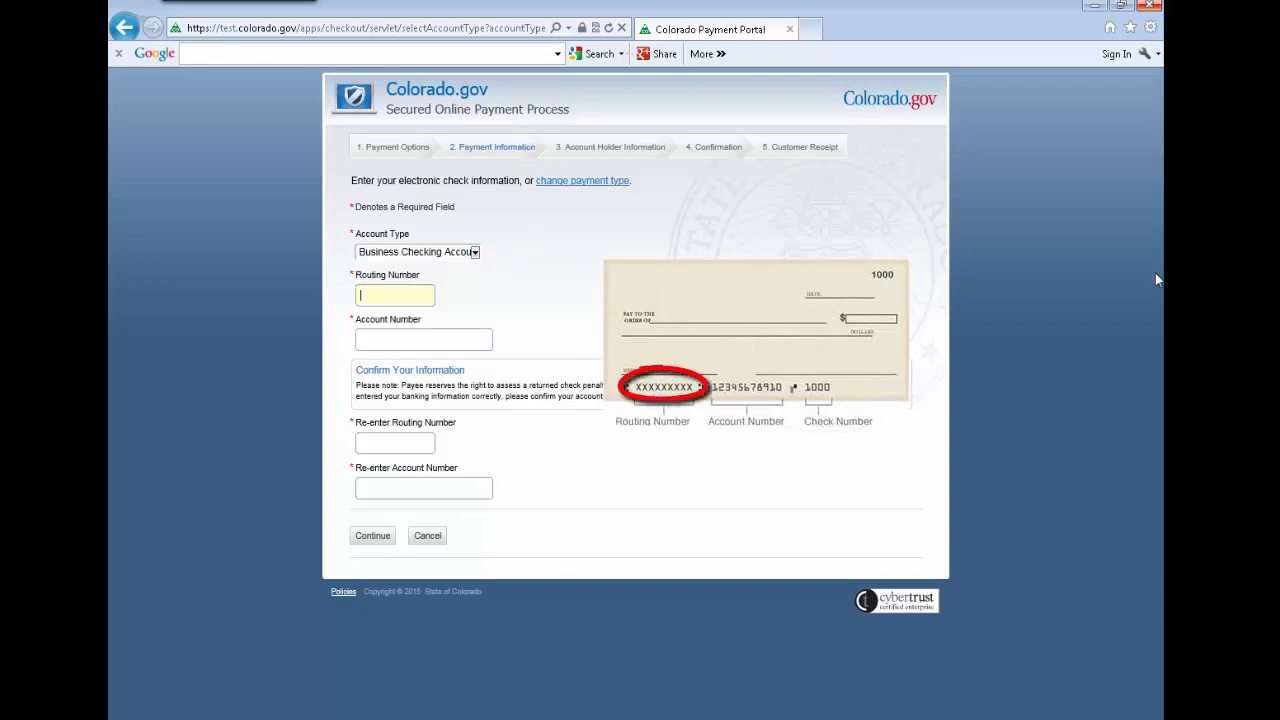
# Enter the bank routing number and the account number for the electronic check.
pyautogui.write('02121')
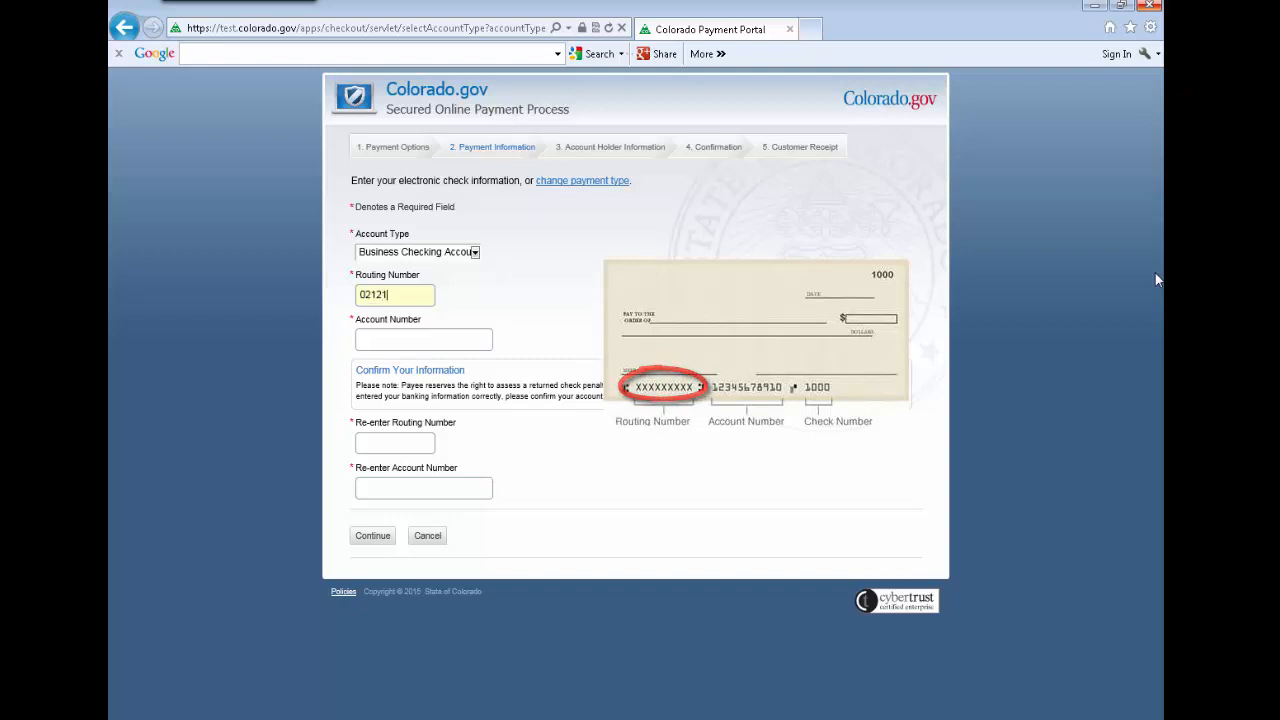
pyautogui.write('3711')
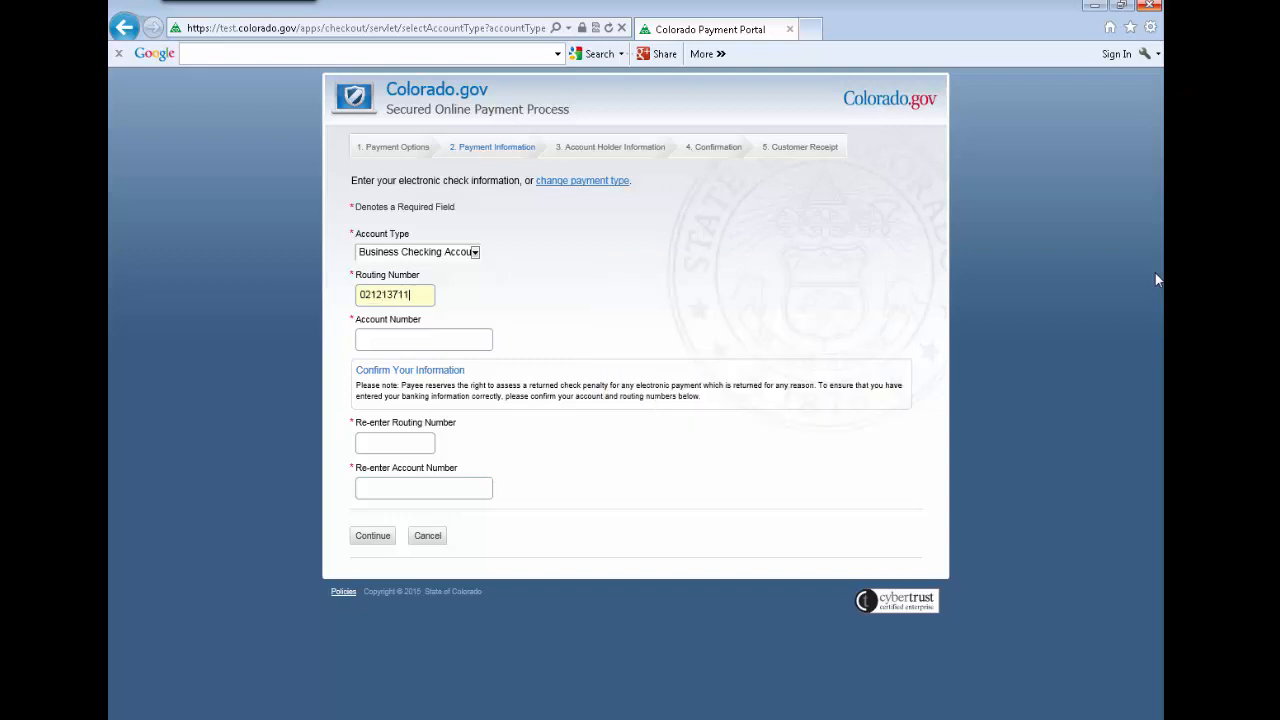
pyautogui.write('1234567')
pyautogui.press('Tab')
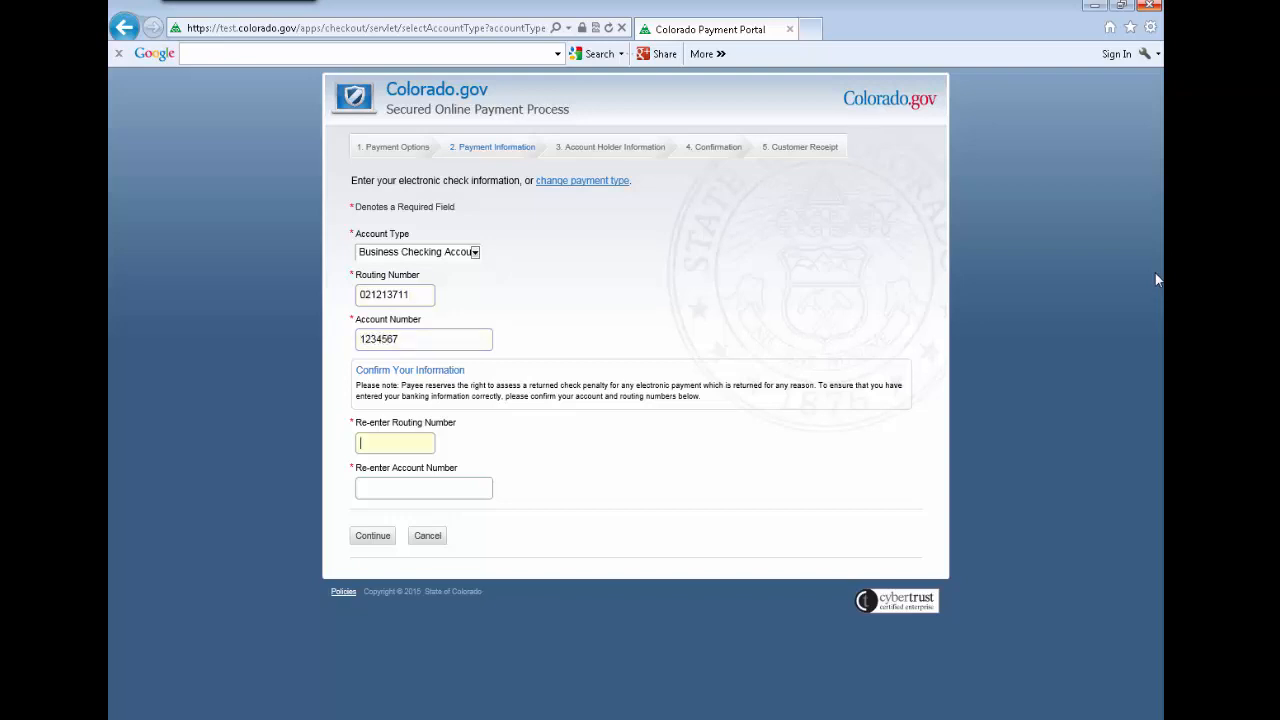
# Re-enter the routing and account numbers to confirm them, continue to the payment verification, and agree to the electronic check payment.
pyautogui.write('0212137111234567')
pyautogui.press('Tab')
pyautogui.press('Return')
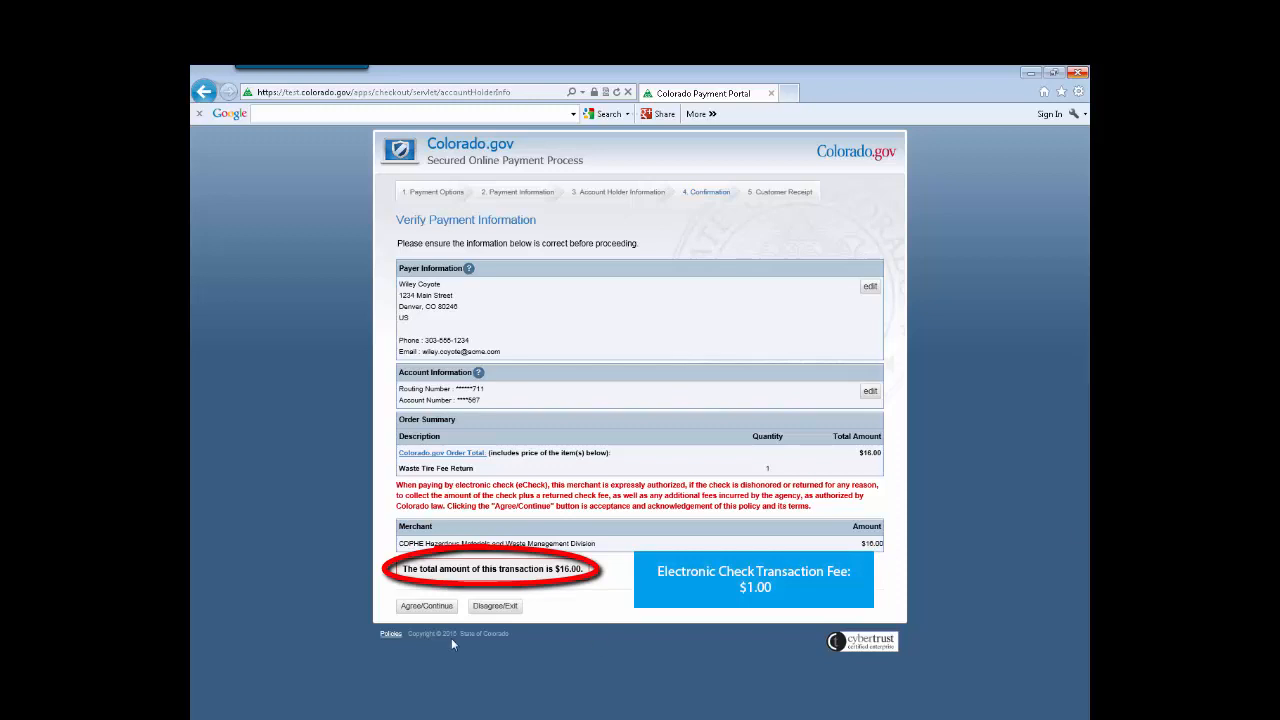
pyautogui.click(426, 608)
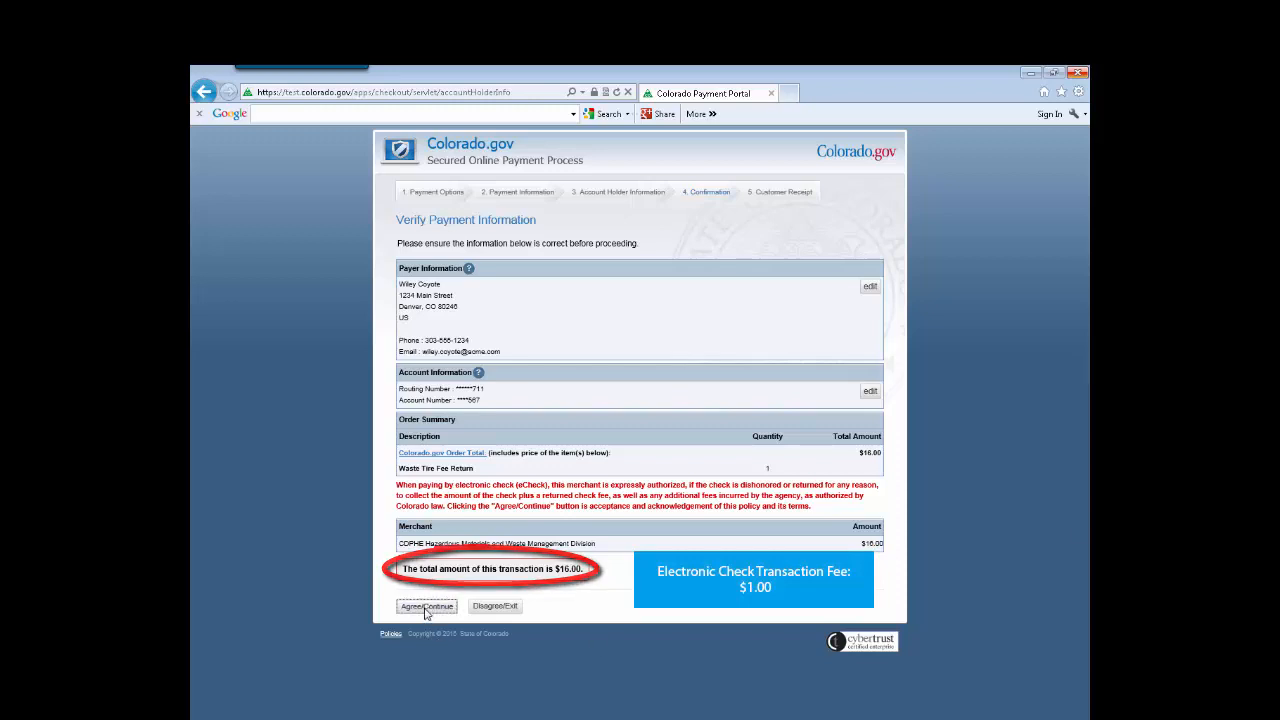